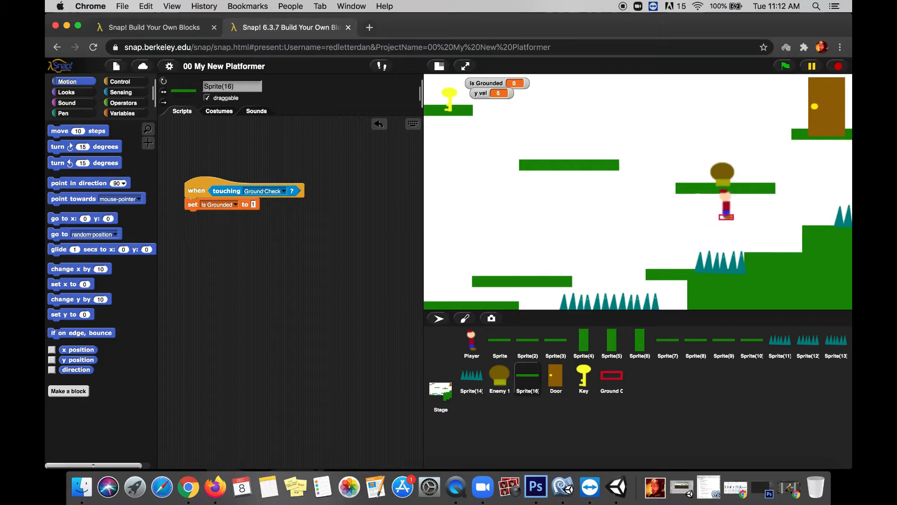
# Play-test the platformer by running and jumping the player between the platforms, and pause the project.
pyautogui.press('Left')
pyautogui.press('Right')
pyautogui.press('space')
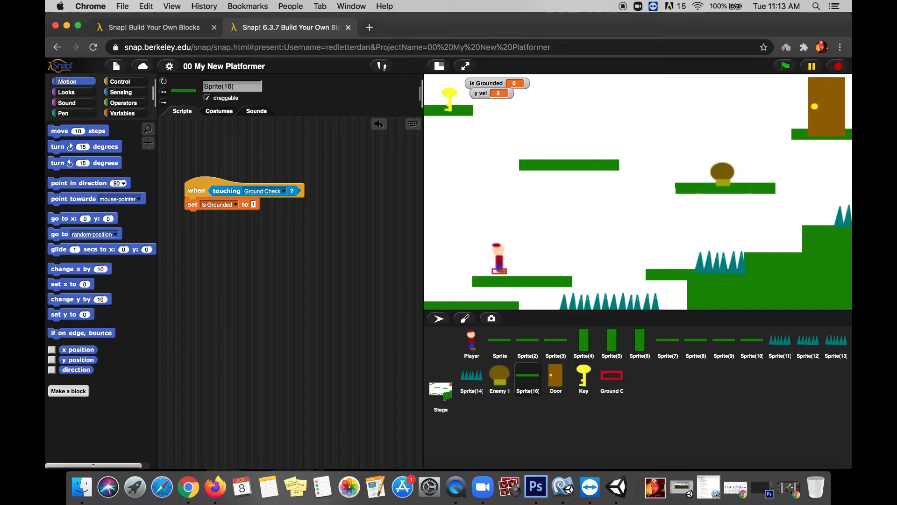
pyautogui.press('Right')
pyautogui.press('space')
pyautogui.press('Right')
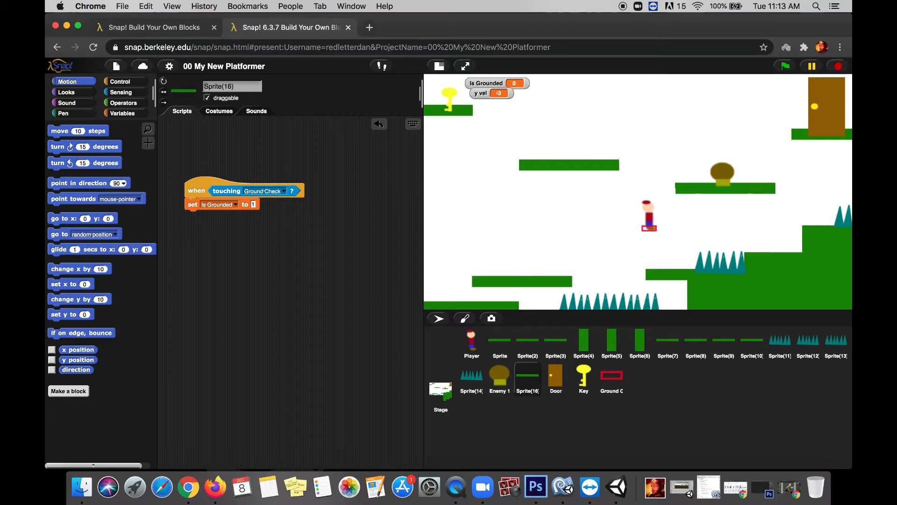
pyautogui.press('space')
pyautogui.press('space')
pyautogui.press('Right')
pyautogui.press('Left')
pyautogui.press('space')
pyautogui.press('Left')
pyautogui.press('Left')
pyautogui.press('space')
pyautogui.press('Left')
pyautogui.press('space')
pyautogui.press('Right')
pyautogui.press('Left')
pyautogui.press('Right')
pyautogui.press('Left')
pyautogui.press('Right')
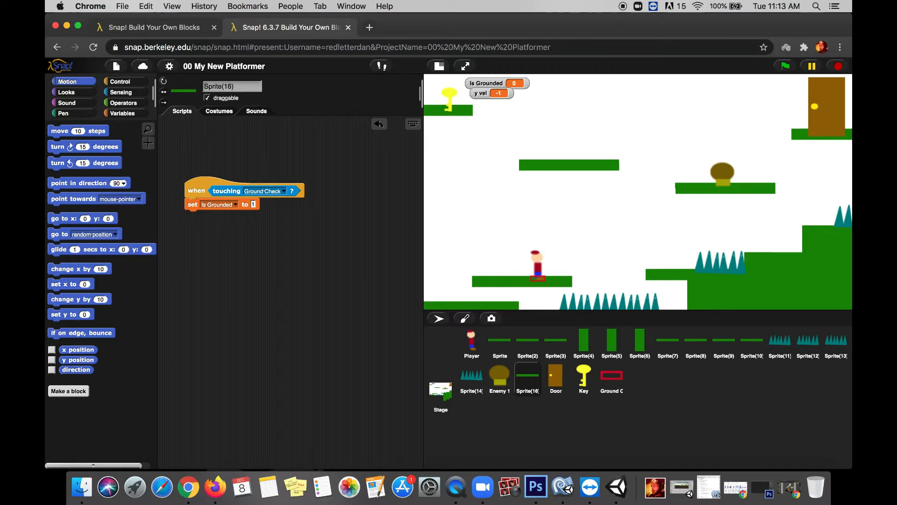
pyautogui.press('Right')
pyautogui.press('space')
pyautogui.press('Left')
pyautogui.press('space')
pyautogui.press('Right')
pyautogui.press('Left')
pyautogui.press('space')
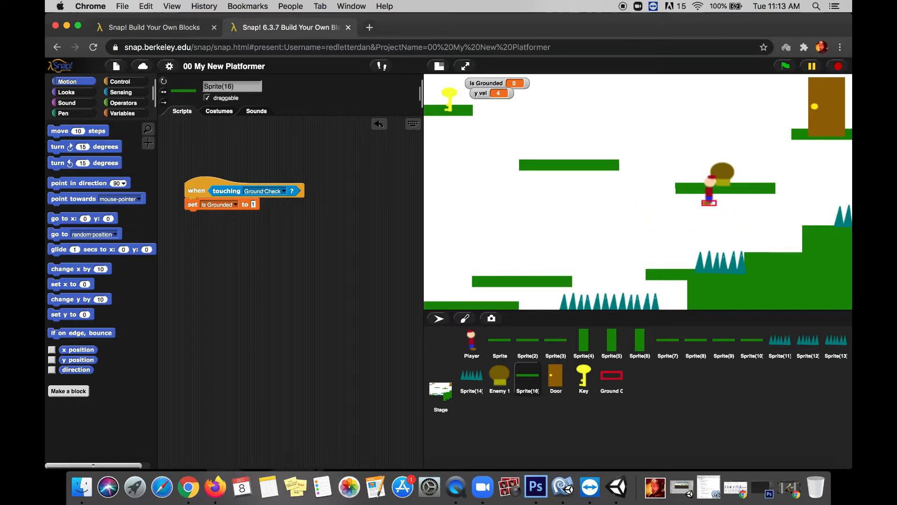
pyautogui.click(811, 67)
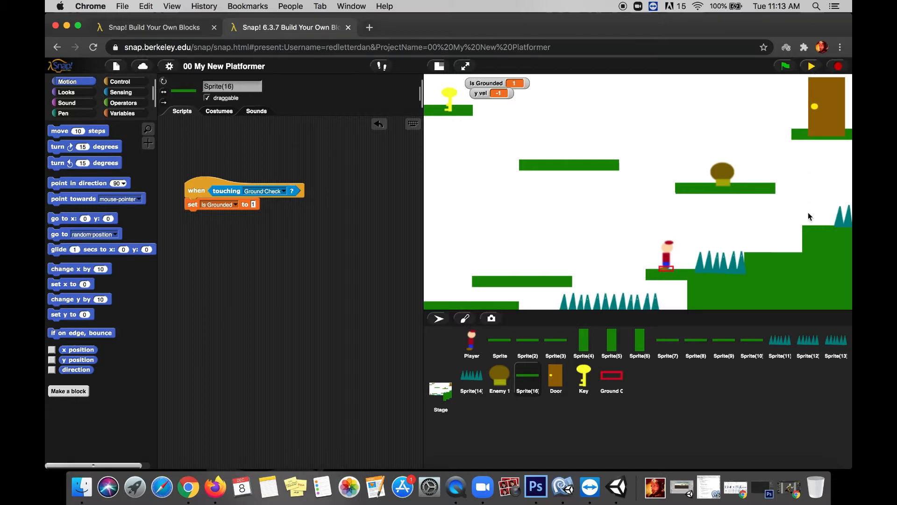
# Switch to the Reno_Run sprite in Piskel and set the animation preview speed to 10 FPS.
pyautogui.click(790, 488)
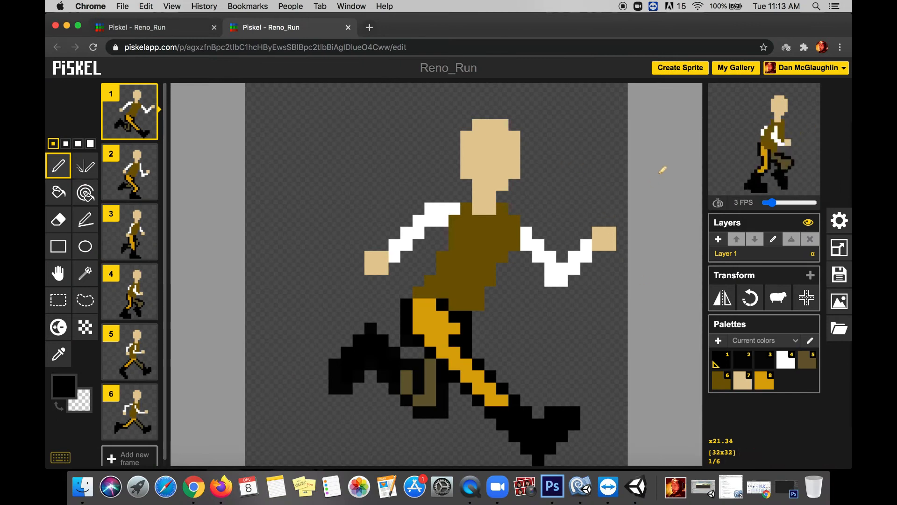
pyautogui.moveTo(771, 202); pyautogui.dragTo(789, 207)
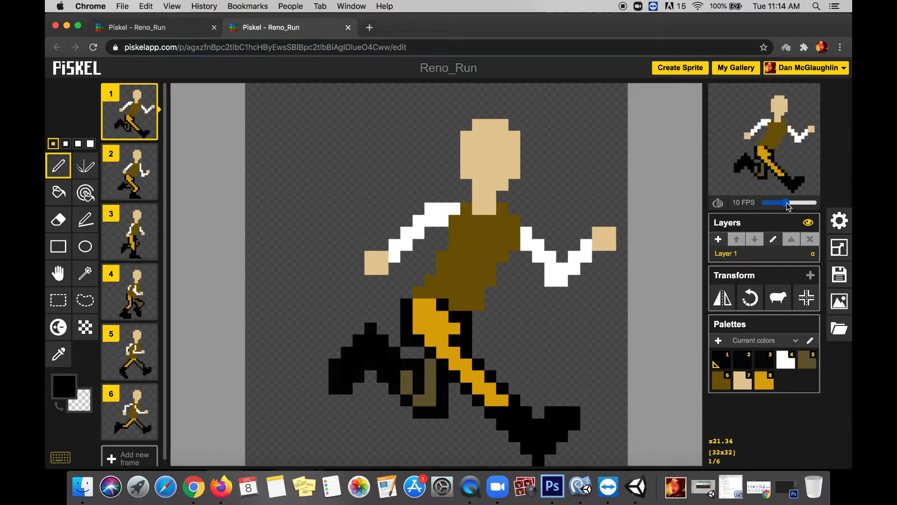
pyautogui.moveTo(771, 160)
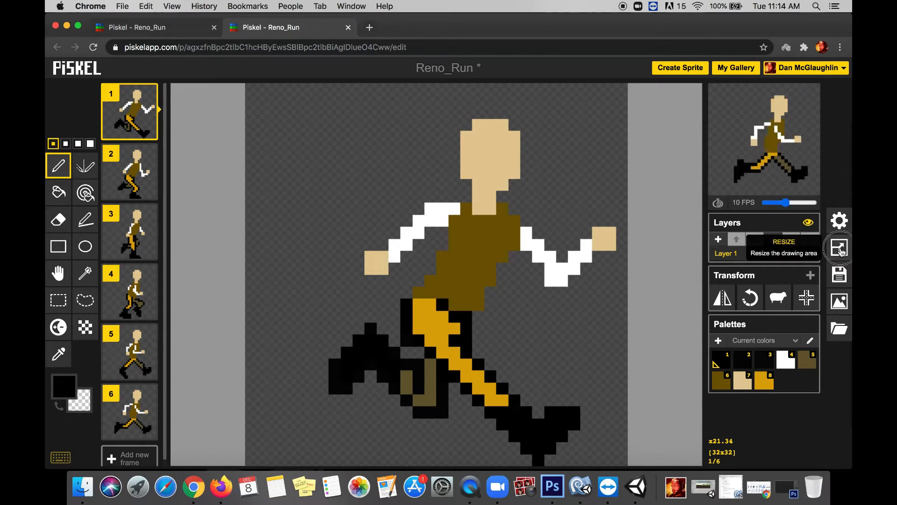
# Resize the sprite to 120 x 120 px with the aspect ratio maintained and the canvas content resized.
pyautogui.click(840, 249)
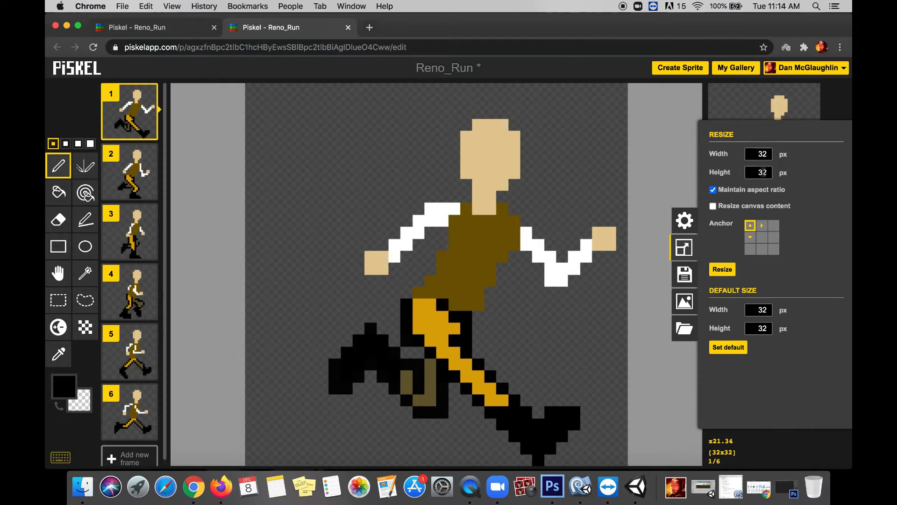
pyautogui.doubleClick(768, 153)
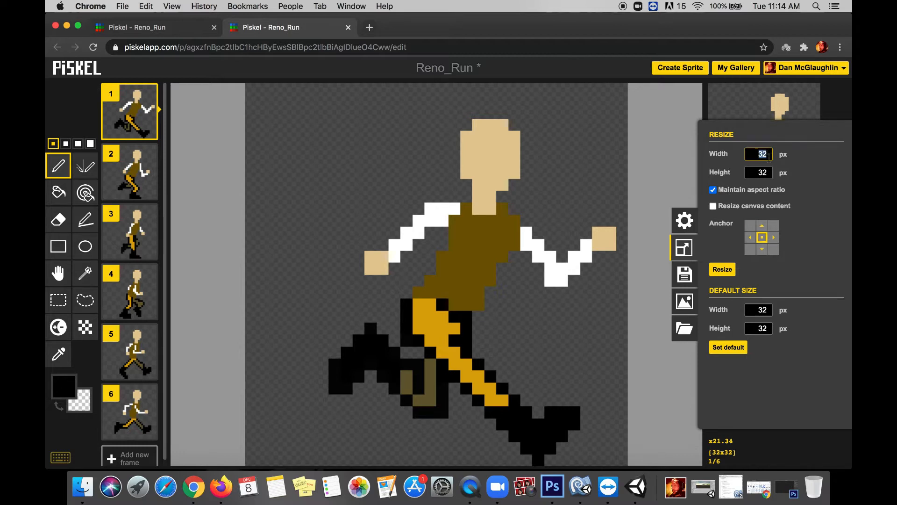
pyautogui.write('120')
pyautogui.click(713, 206)
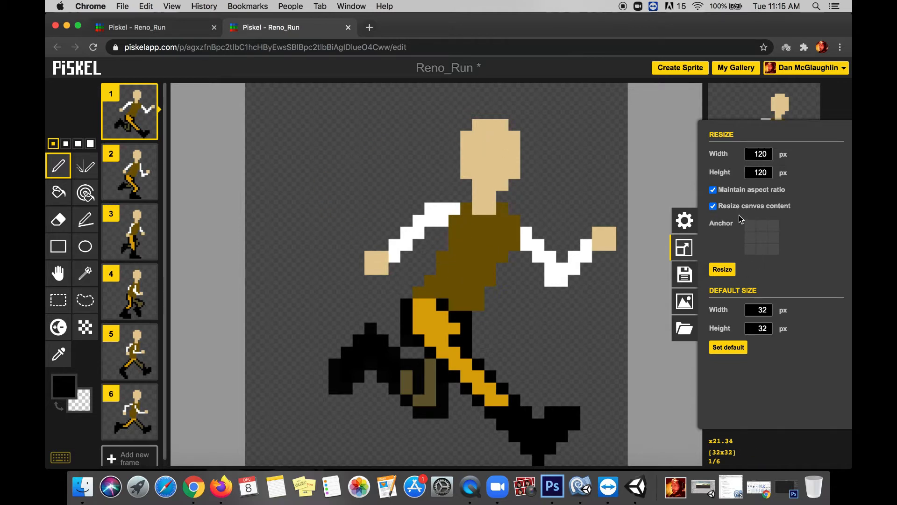
pyautogui.click(729, 270)
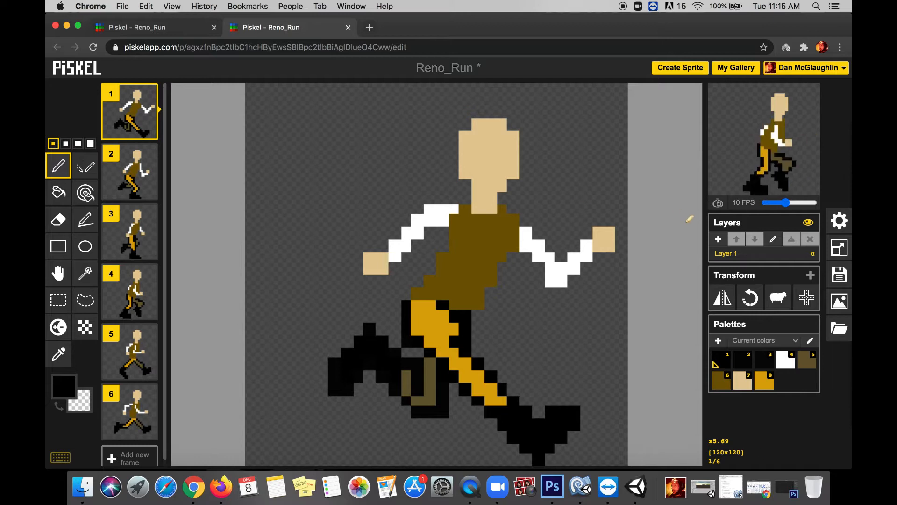
# Export the sprite as a looping animated GIF at 1.0x scale, 120 x 120, and download it.
pyautogui.click(840, 248)
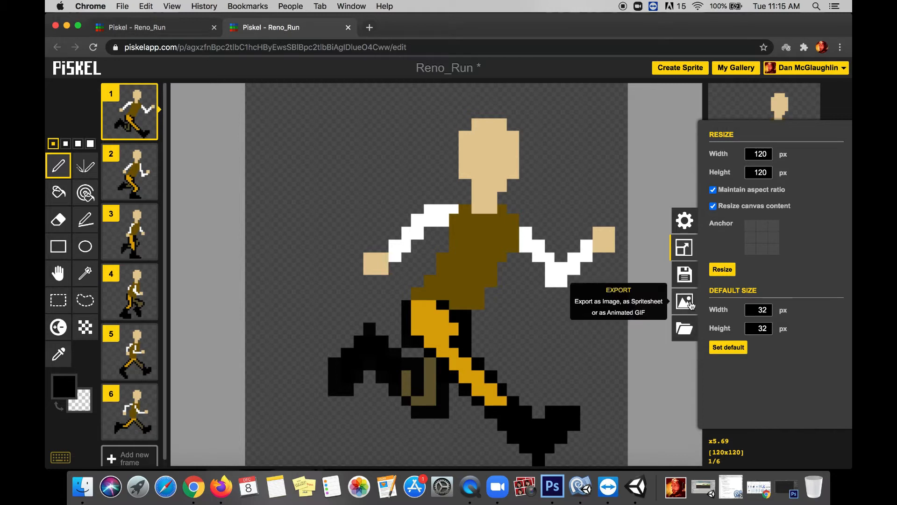
pyautogui.click(690, 303)
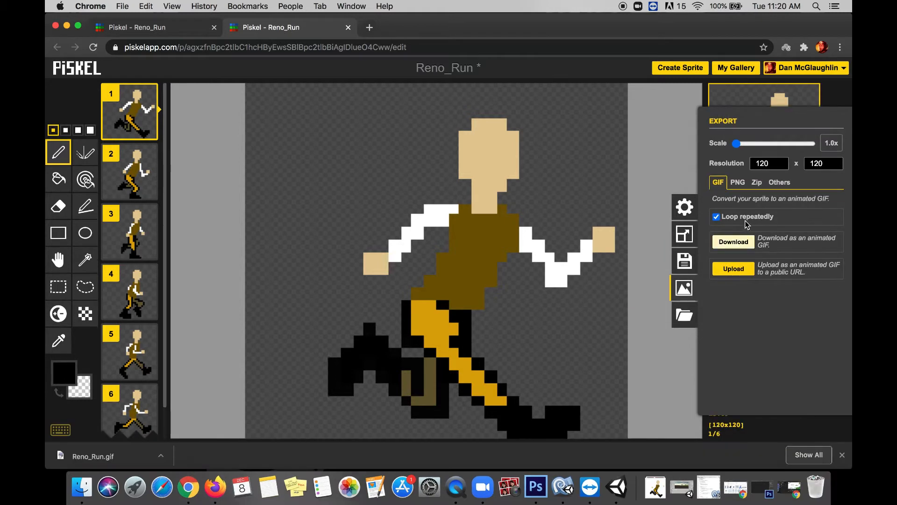
pyautogui.click(737, 144)
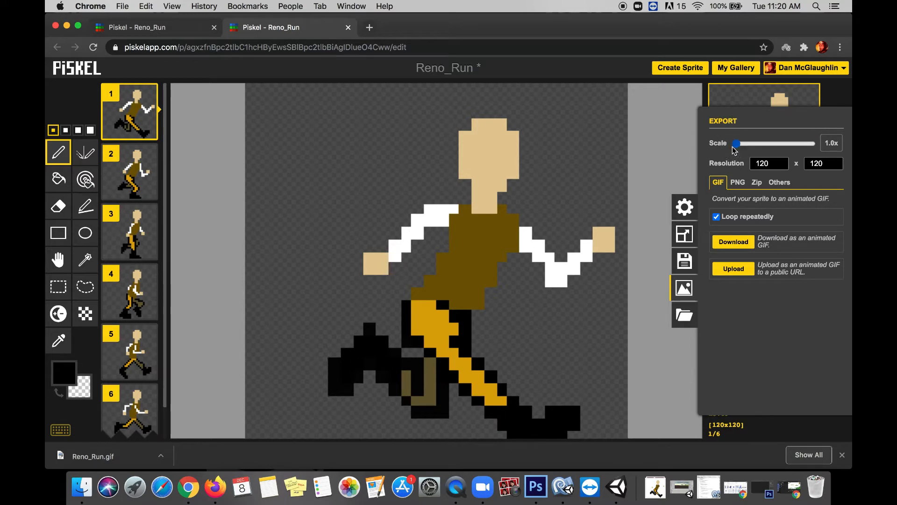
pyautogui.click(737, 145)
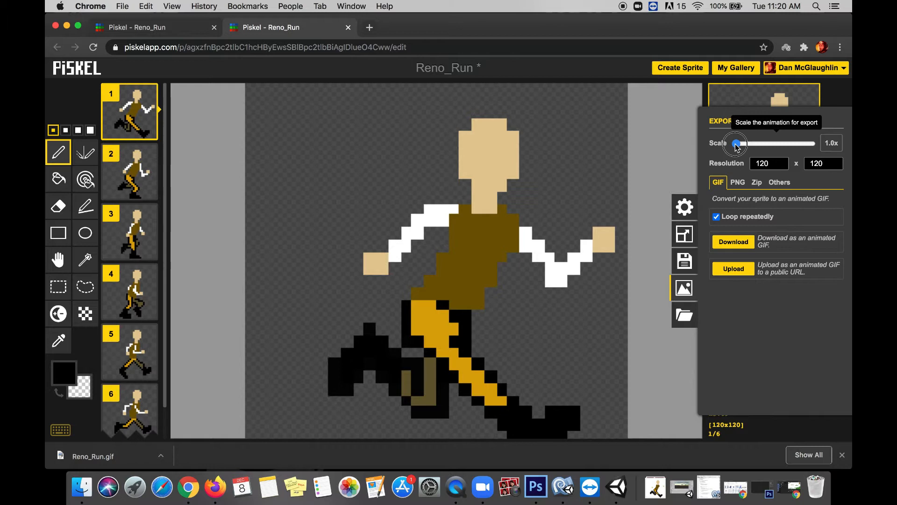
pyautogui.moveTo(733, 148); pyautogui.dragTo(736, 147)
pyautogui.click(734, 242)
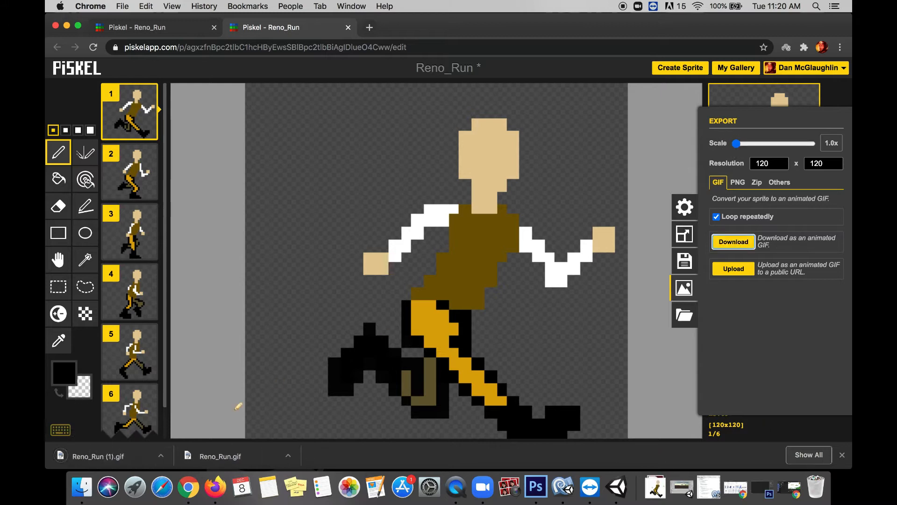
# Reveal the downloaded Reno_Run (1).gif in Finder and open it in a taller Preview window to check its frames.
pyautogui.click(161, 456)
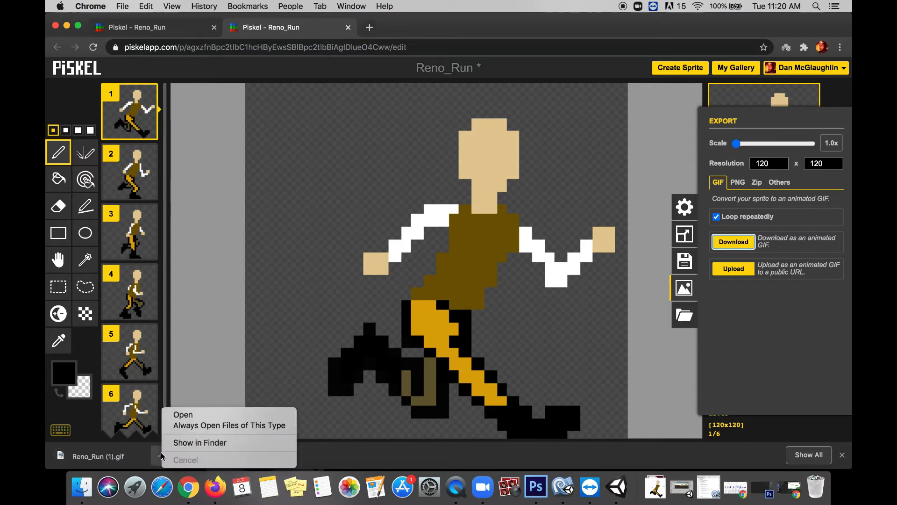
pyautogui.click(187, 441)
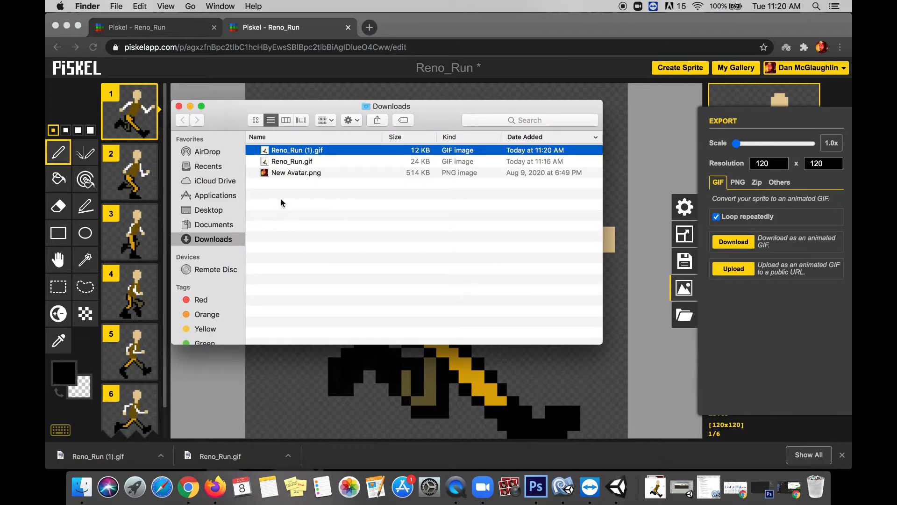
pyautogui.doubleClick(315, 151)
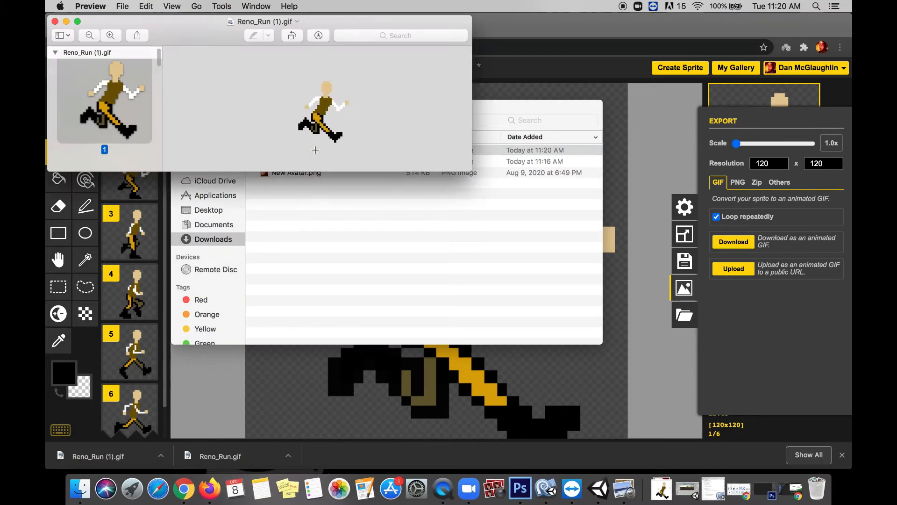
pyautogui.moveTo(197, 173); pyautogui.dragTo(197, 369)
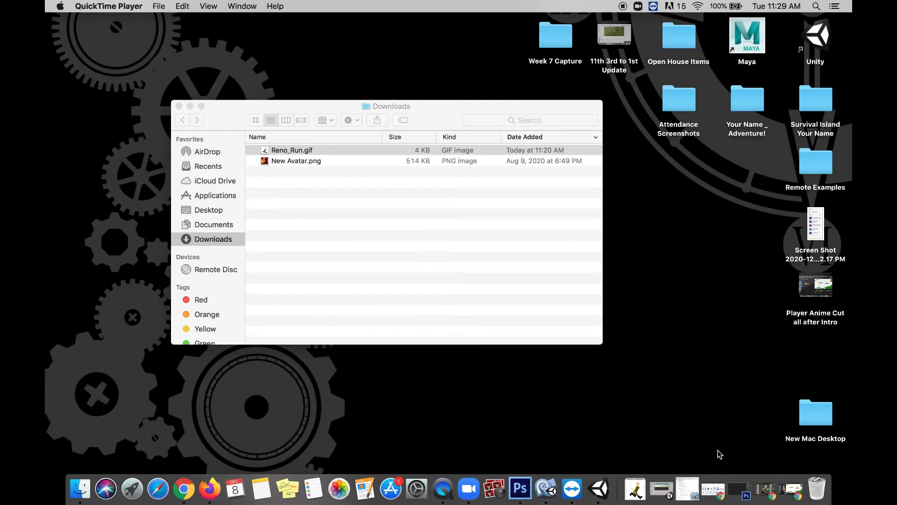
# Switch to the Google Images window in Chrome and browse the results for "platformer player sprites".
pyautogui.click(793, 488)
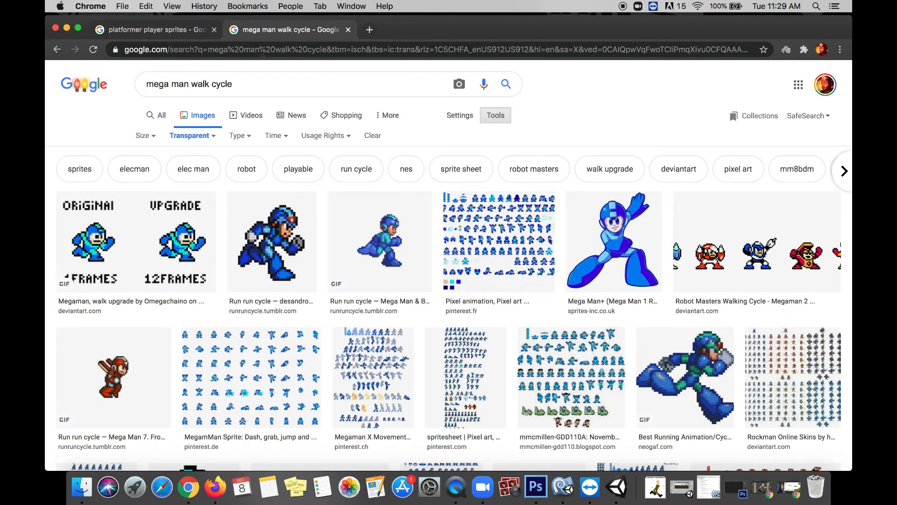
pyautogui.hotkey('ctrl', 'shift', 'Tab')
pyautogui.scroll(6, 197, 139)
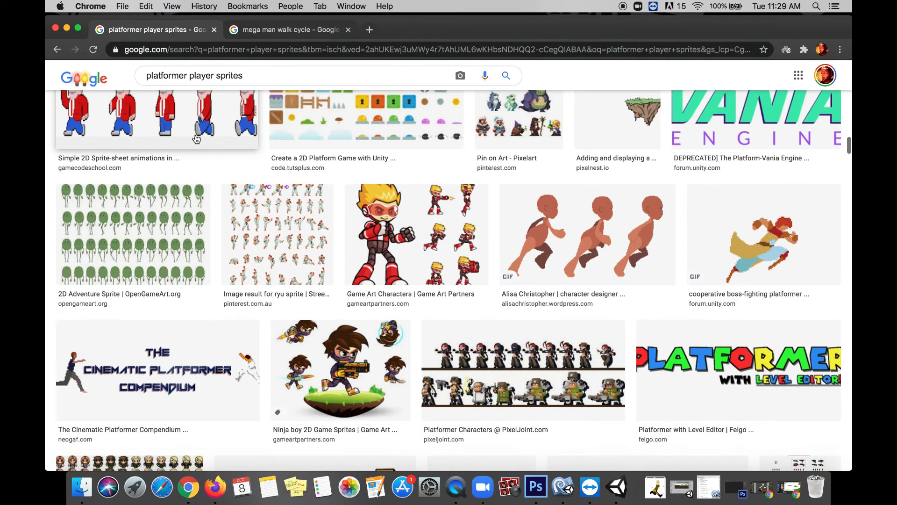
pyautogui.scroll(6, 197, 138)
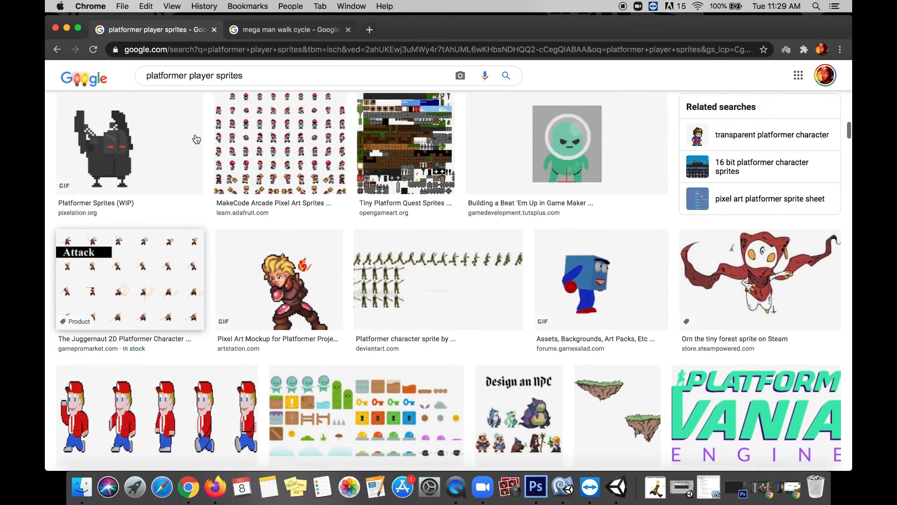
pyautogui.scroll(5, 196, 139)
# Filter the "mega man walk cycle" image results by the Transparent colour option.
pyautogui.click(261, 31)
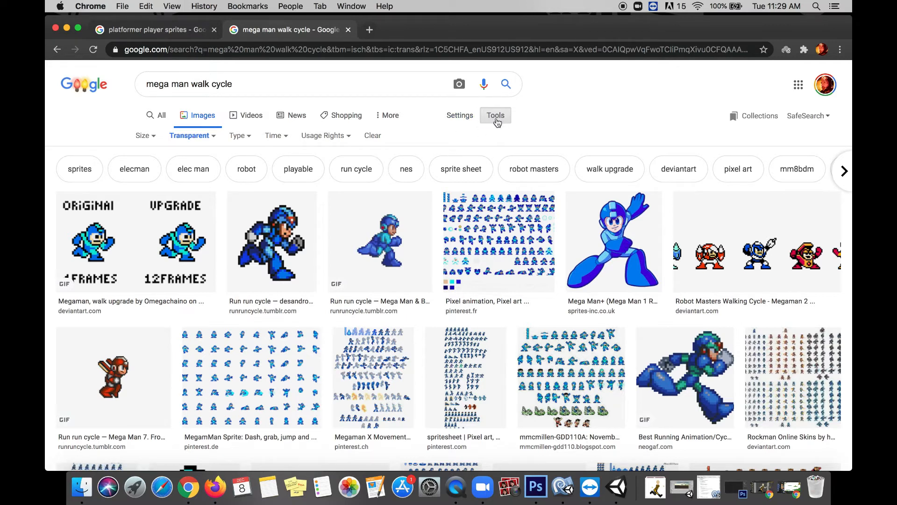
pyautogui.click(213, 136)
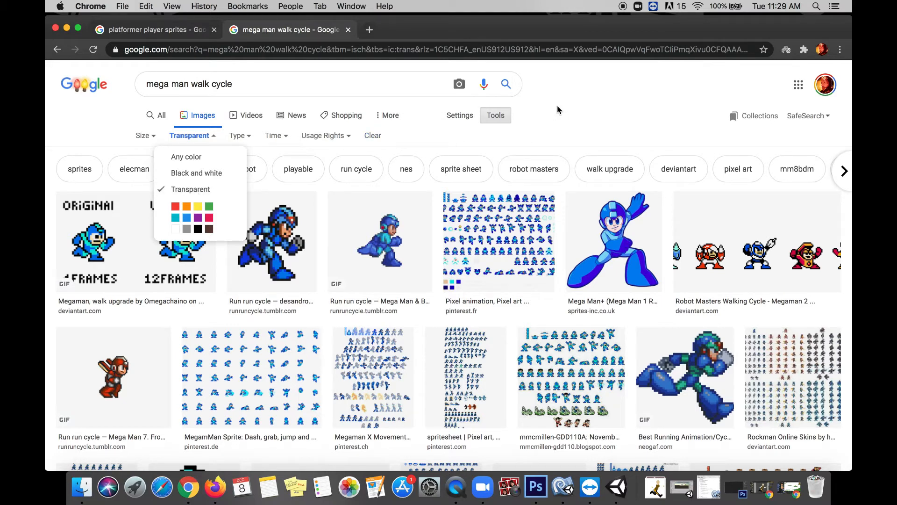
pyautogui.click(188, 188)
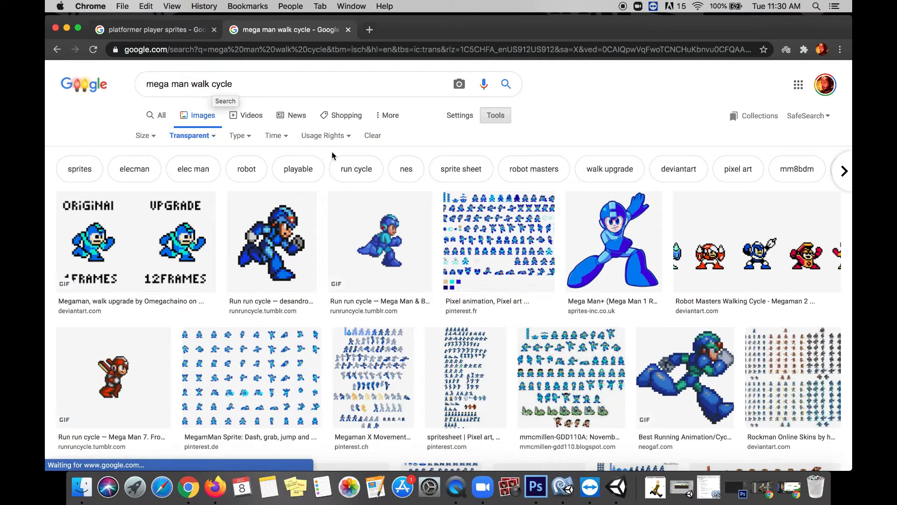
# Find the running Mega Man GIF from /vr/ - Retro Games and open the image itself in its own tab.
pyautogui.scroll(-5, 554, 332)
pyautogui.click(554, 332)
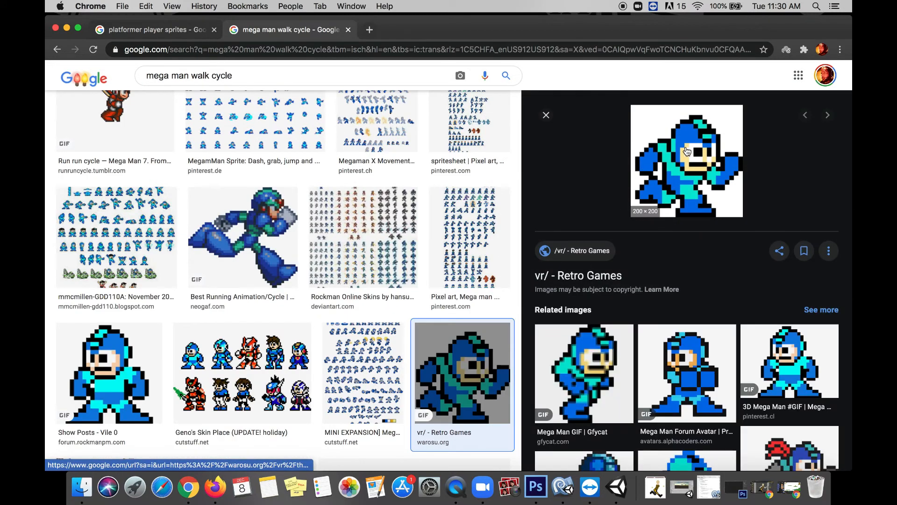
pyautogui.click(689, 162)
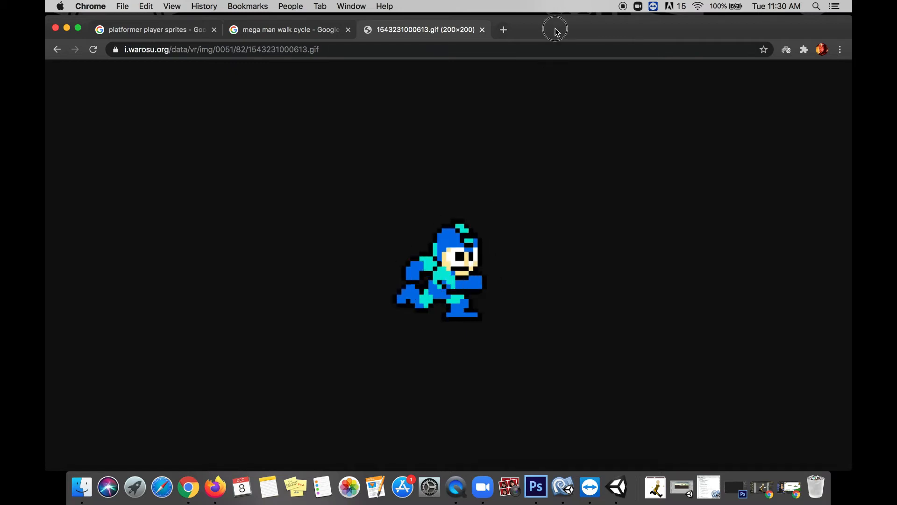
# Move the browser window down so the Downloads folder and desktop show behind it.
pyautogui.moveTo(555, 30); pyautogui.dragTo(629, 240)
pyautogui.moveTo(551, 445); pyautogui.dragTo(650, 172)
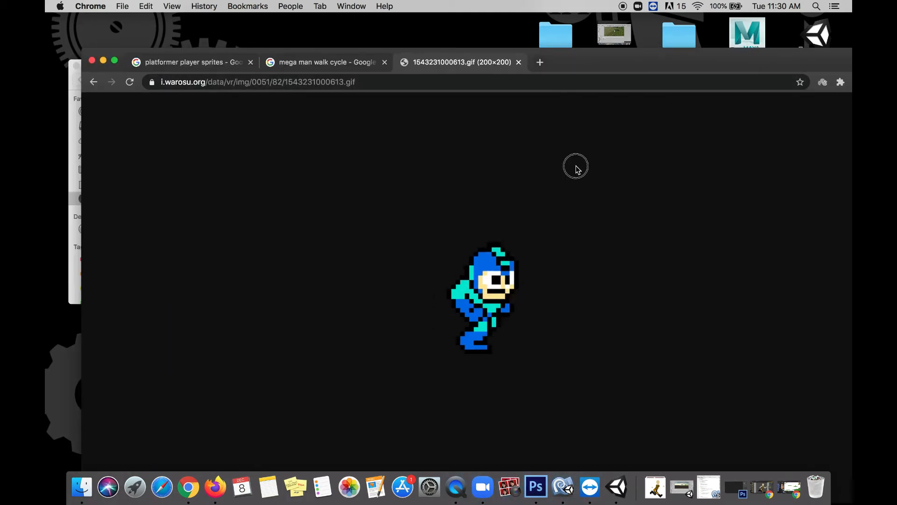
pyautogui.moveTo(593, 63); pyautogui.dragTo(595, 92)
# Return to the walk cycle results and open the mmcmillen-GDD110A Mega Man sprite sheet image in a new tab.
pyautogui.hotkey('ctrl', 'shift', 'Tab')
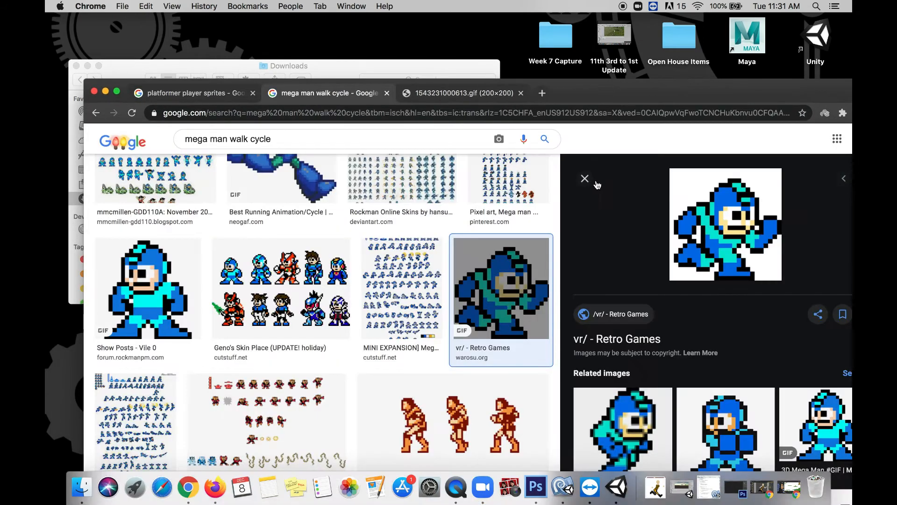
pyautogui.click(585, 179)
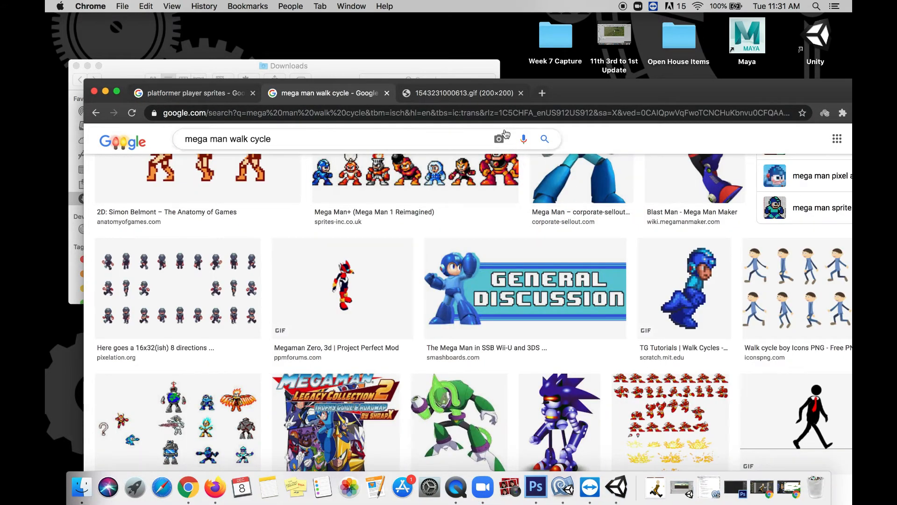
pyautogui.click(469, 94)
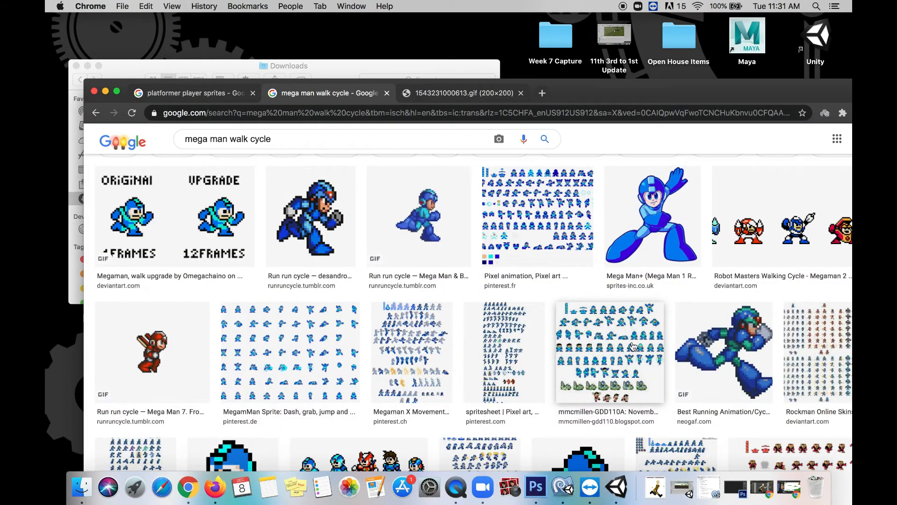
pyautogui.click(633, 346)
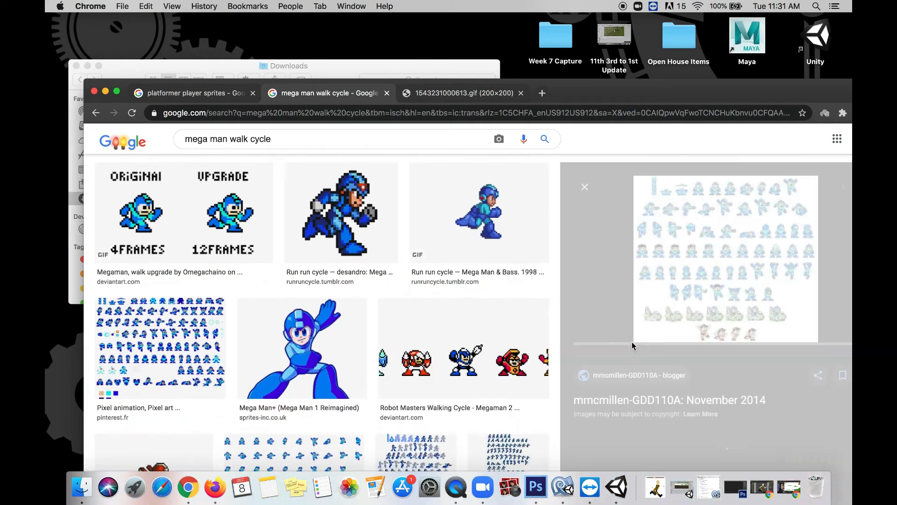
pyautogui.rightClick(728, 268)
pyautogui.click(651, 352)
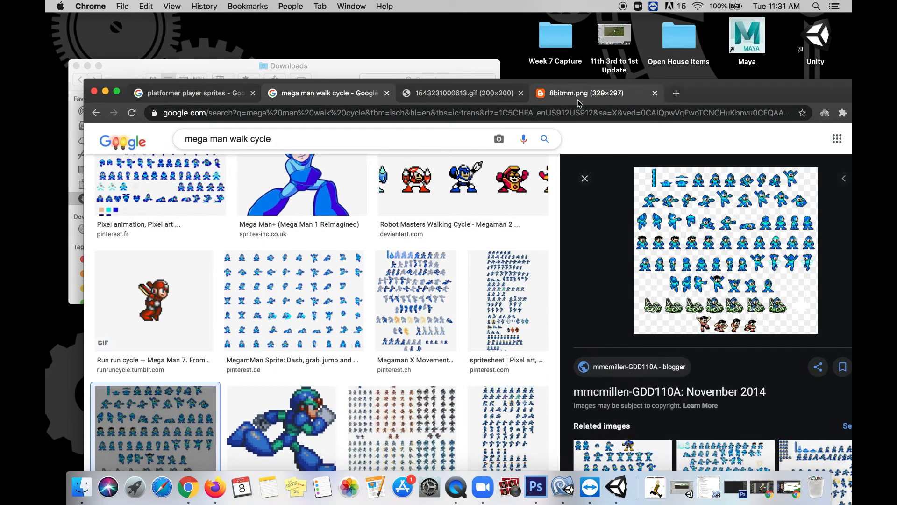
# Save the 8bitmm.png Mega Man sprite sheet from its browser tab onto the desktop.
pyautogui.click(578, 99)
pyautogui.moveTo(505, 291); pyautogui.dragTo(603, 115)
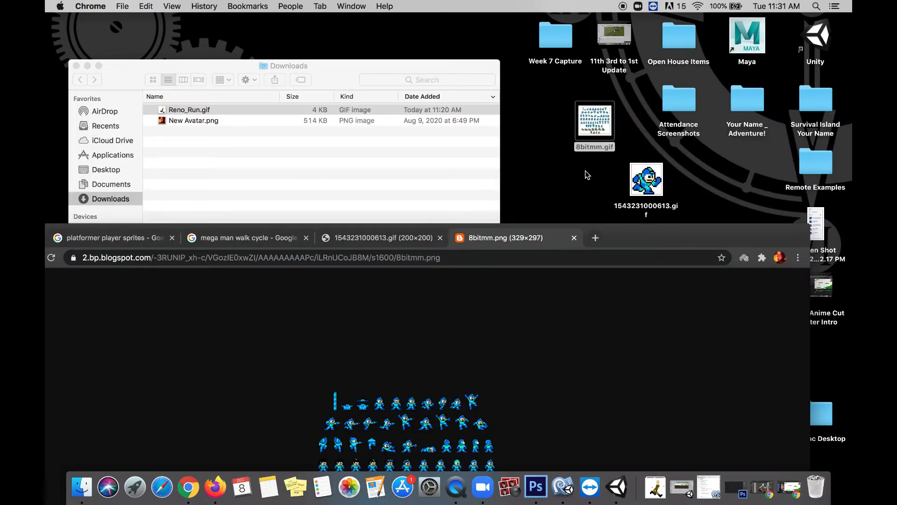
# Clear the browser window out of the way, open 1543231000613.gif from the desktop in Photoshop, and enlarge the Photoshop window.
pyautogui.moveTo(630, 237); pyautogui.dragTo(548, 338)
pyautogui.moveTo(548, 338); pyautogui.dragTo(534, 340)
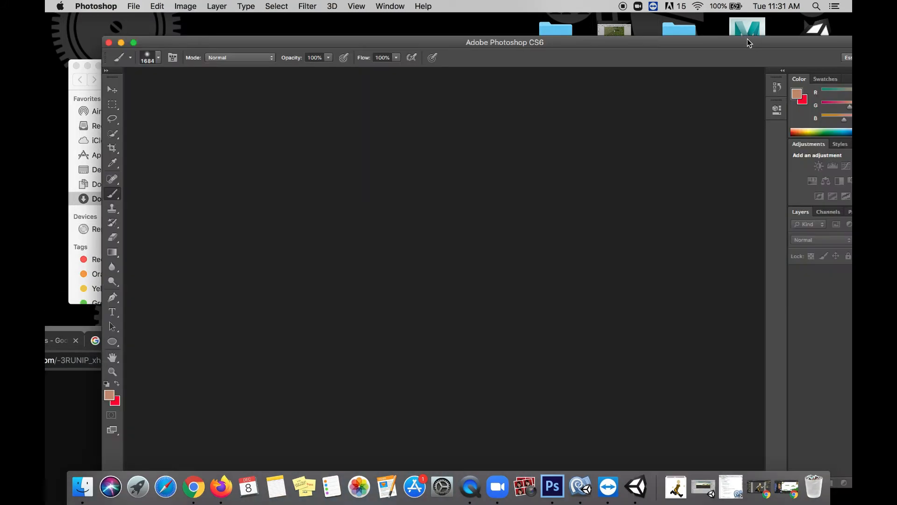
pyautogui.moveTo(688, 46); pyautogui.dragTo(580, 318)
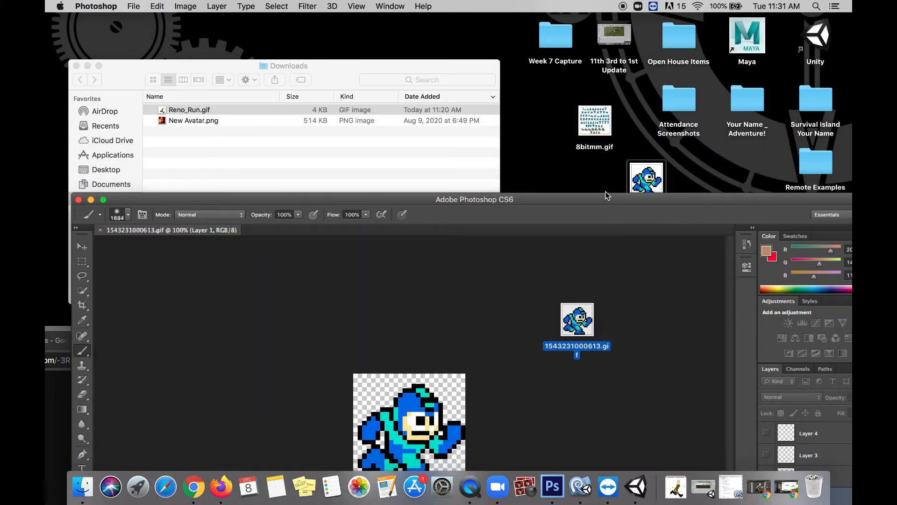
pyautogui.doubleClick(606, 195)
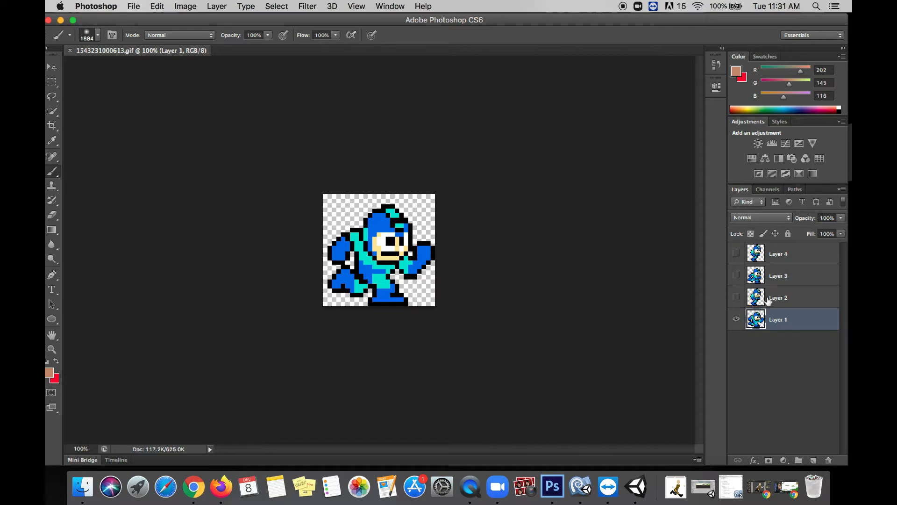
# Compare the running frames by showing Layers 1 to 4 individually, ending with only Layer 1 visible.
pyautogui.click(737, 320)
pyautogui.click(736, 298)
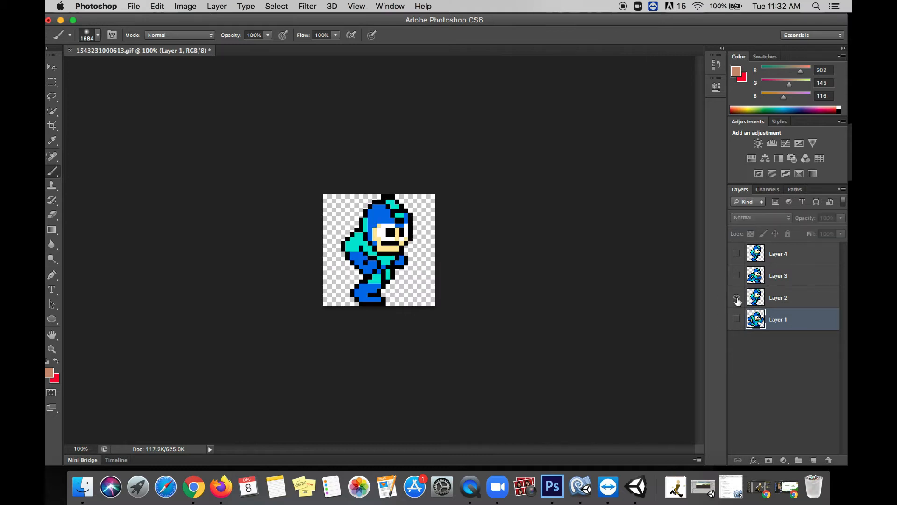
pyautogui.click(737, 298)
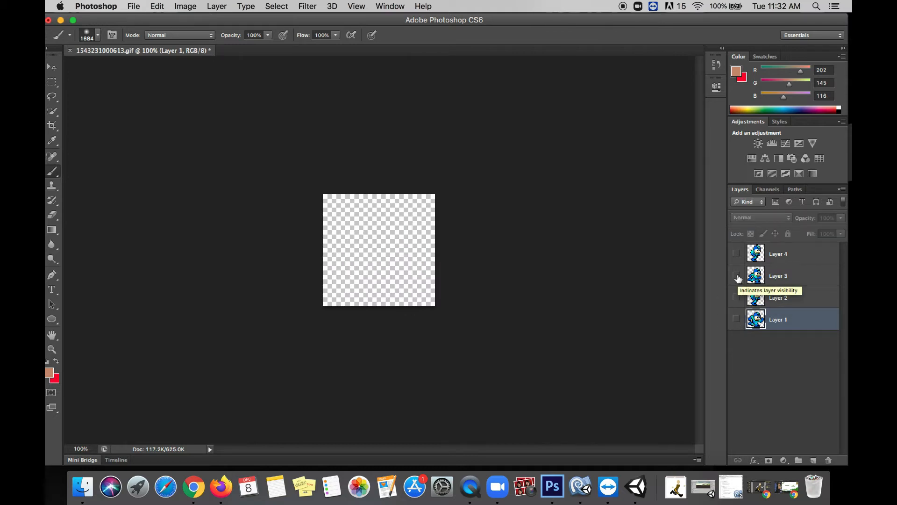
pyautogui.click(736, 277)
pyautogui.click(736, 276)
pyautogui.click(737, 255)
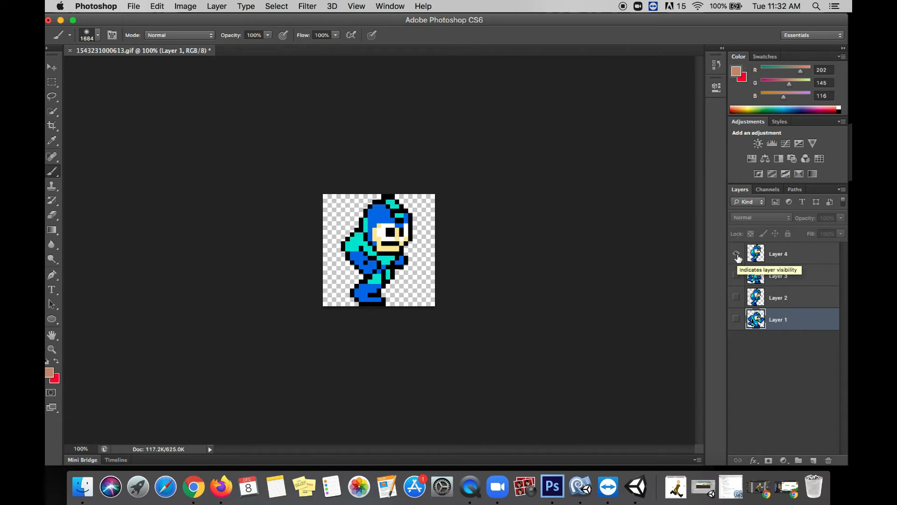
pyautogui.click(736, 298)
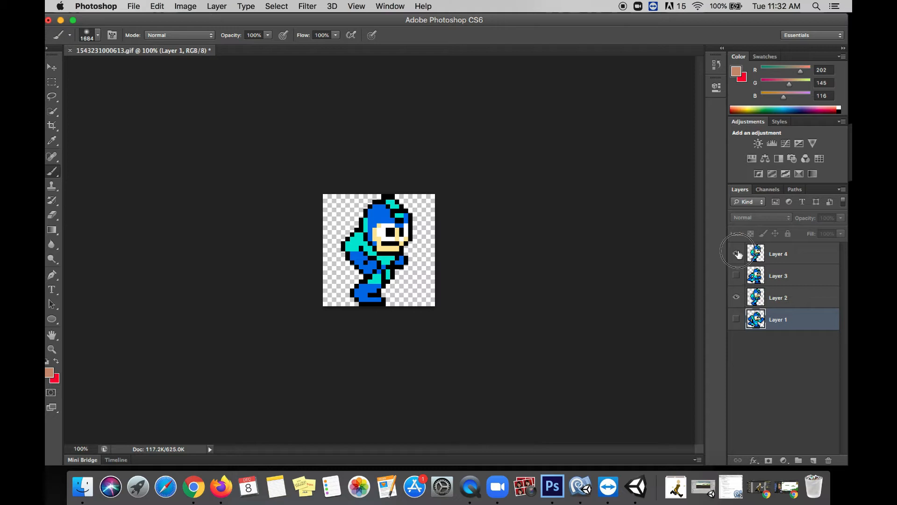
pyautogui.click(736, 298)
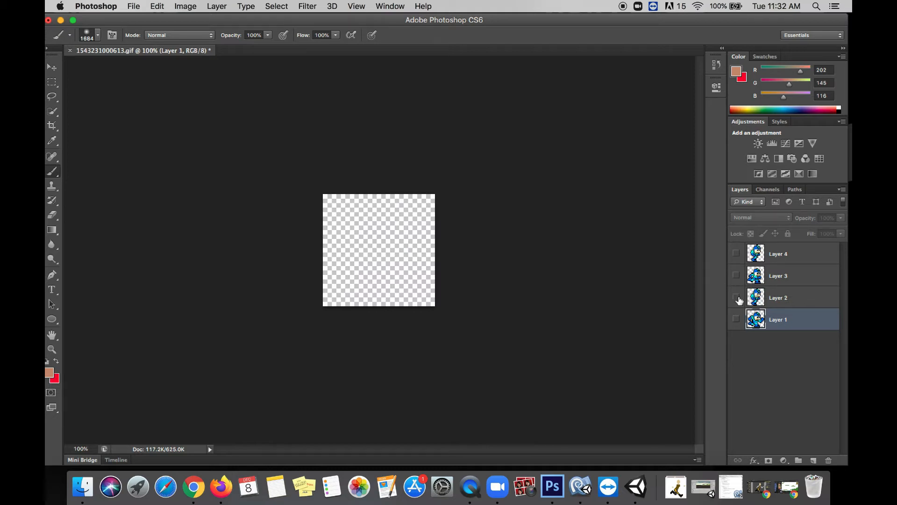
pyautogui.click(736, 320)
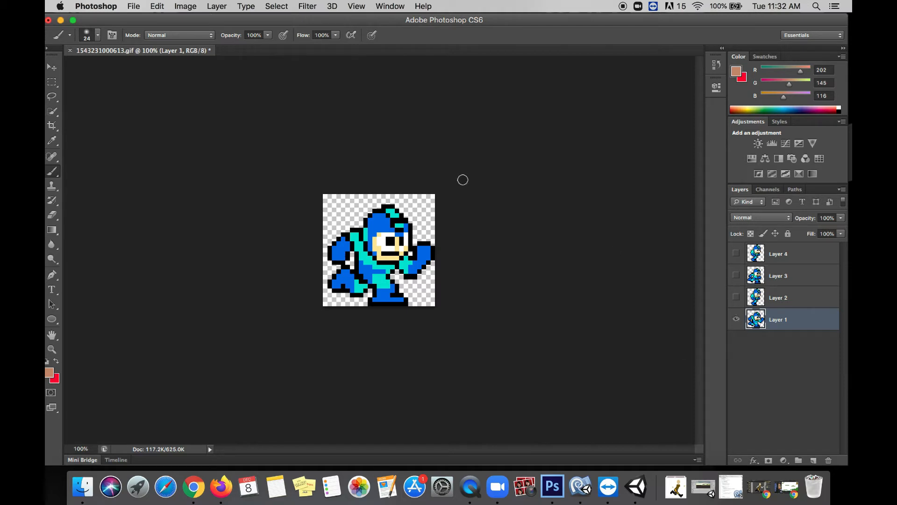
# Save the Layer 1 frame to the Desktop as the PNG Mega1.png with Smallest / Slow compression and no interlacing.
pyautogui.click(130, 6)
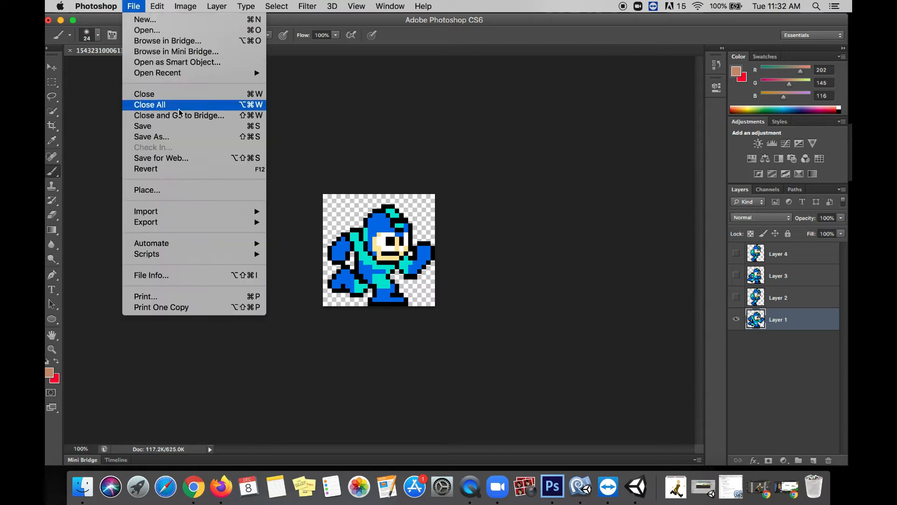
pyautogui.click(186, 140)
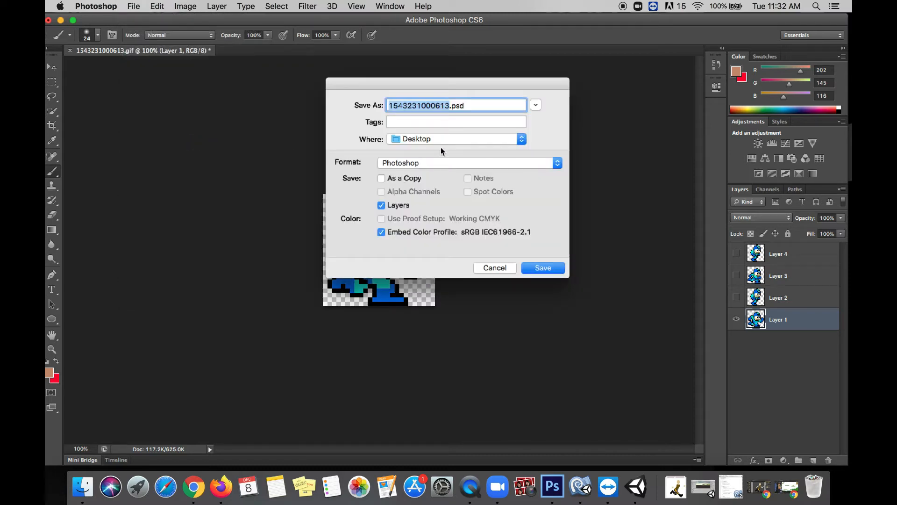
pyautogui.click(440, 164)
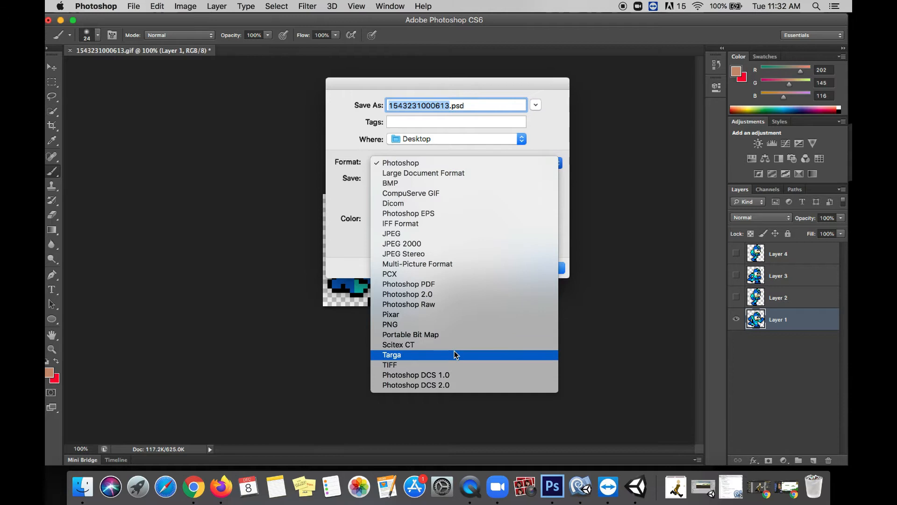
pyautogui.click(458, 324)
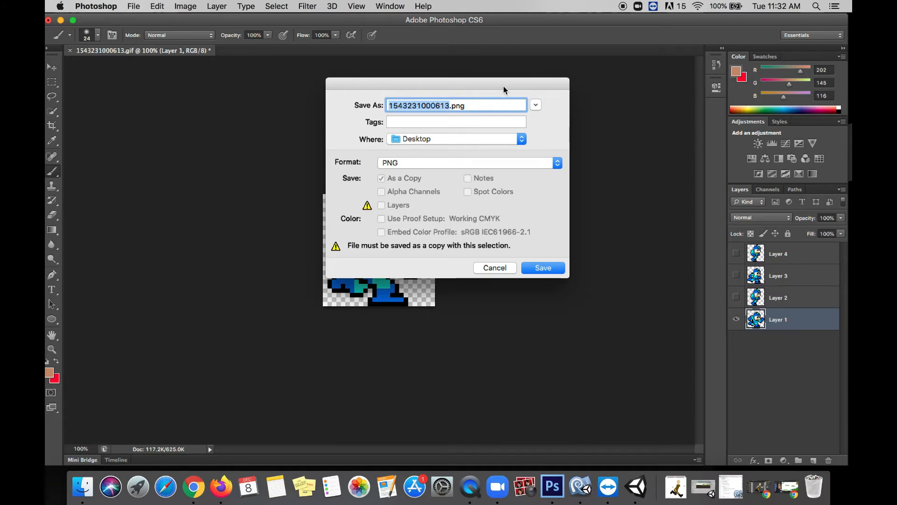
pyautogui.moveTo(503, 86); pyautogui.dragTo(574, 103)
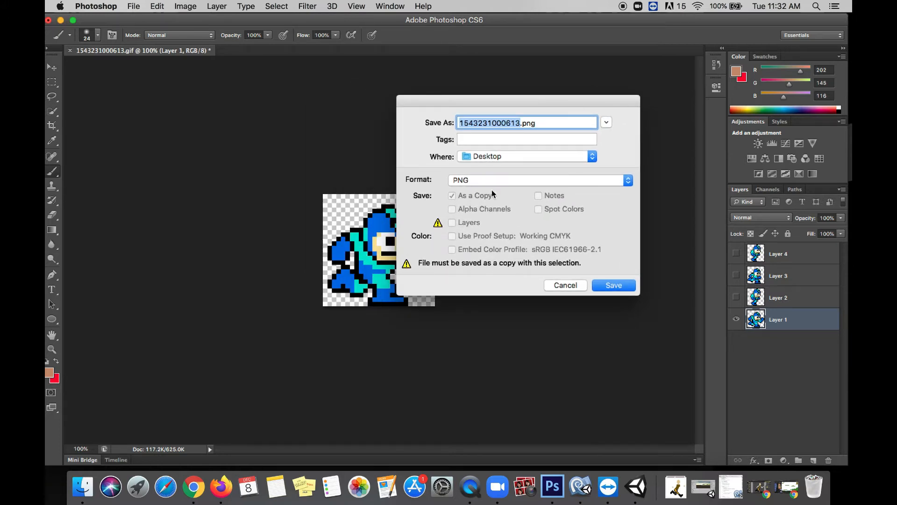
pyautogui.write('Mega')
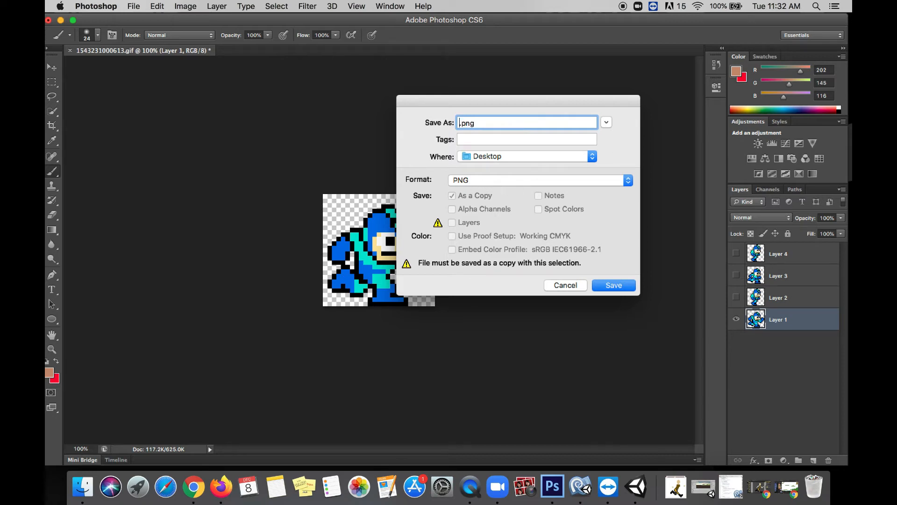
pyautogui.write('1')
pyautogui.click(621, 287)
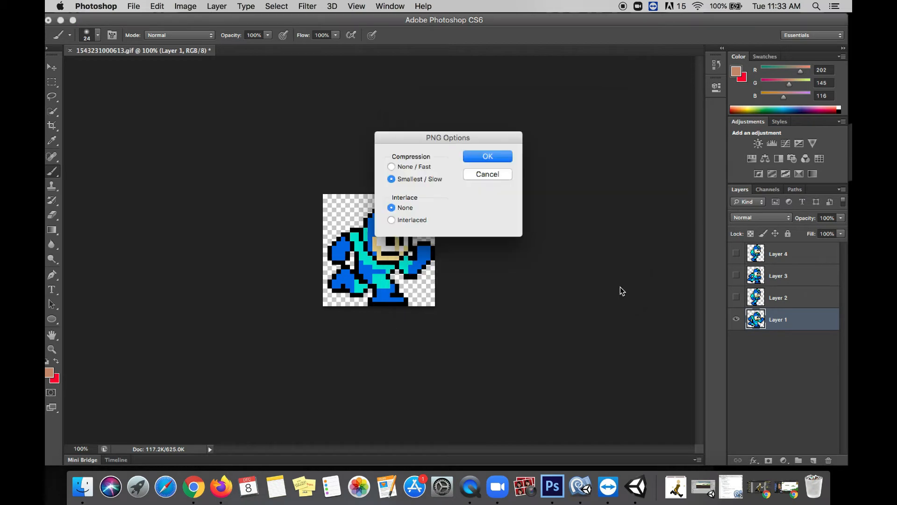
pyautogui.click(486, 159)
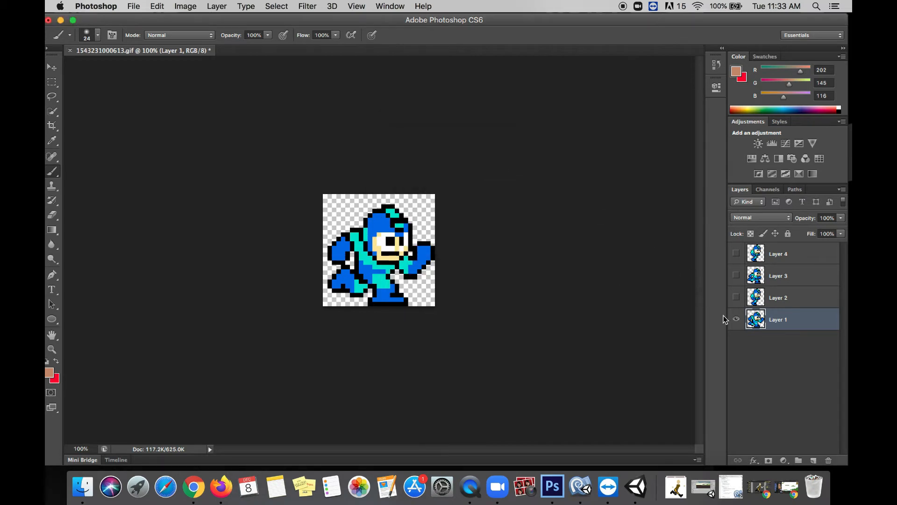
# Show only Layer 2 and save that frame to the Desktop as Mega2.png in PNG format.
pyautogui.click(737, 319)
pyautogui.click(736, 298)
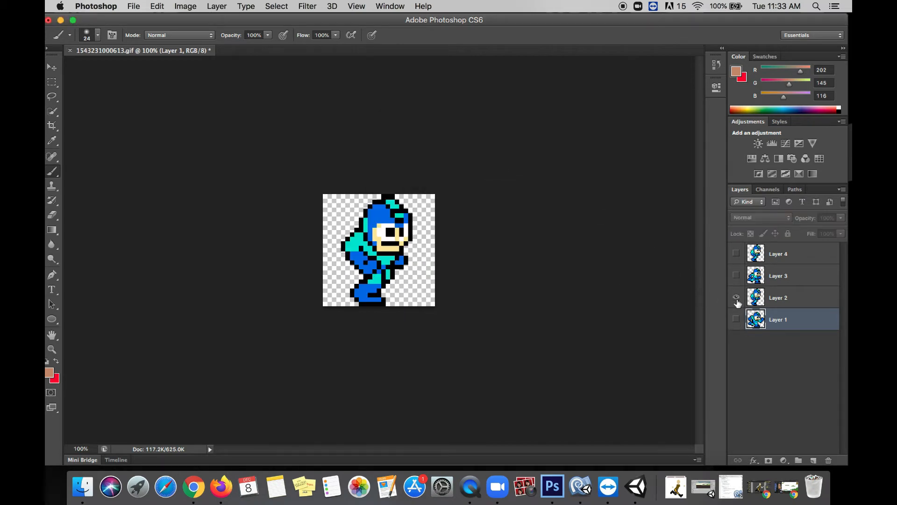
pyautogui.click(138, 10)
pyautogui.click(183, 139)
pyautogui.click(523, 179)
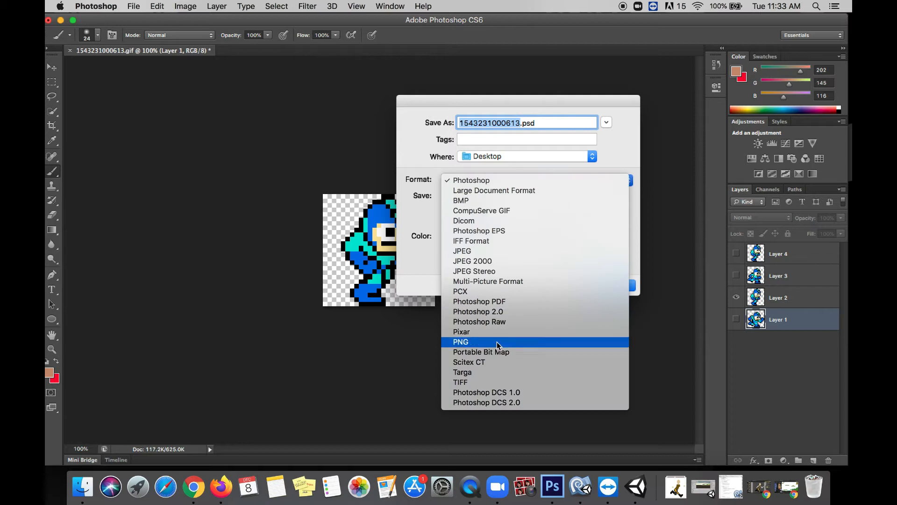
pyautogui.click(511, 325)
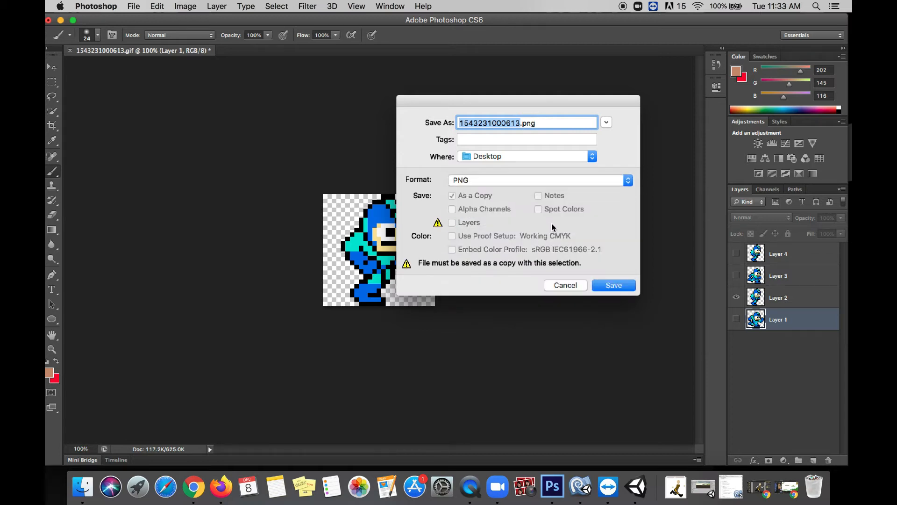
pyautogui.write('Mega2')
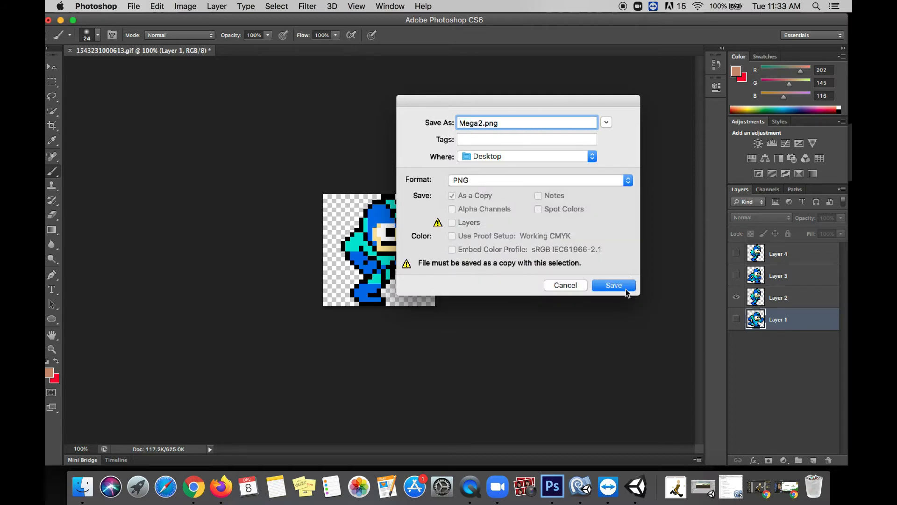
pyautogui.click(614, 285)
pyautogui.click(510, 157)
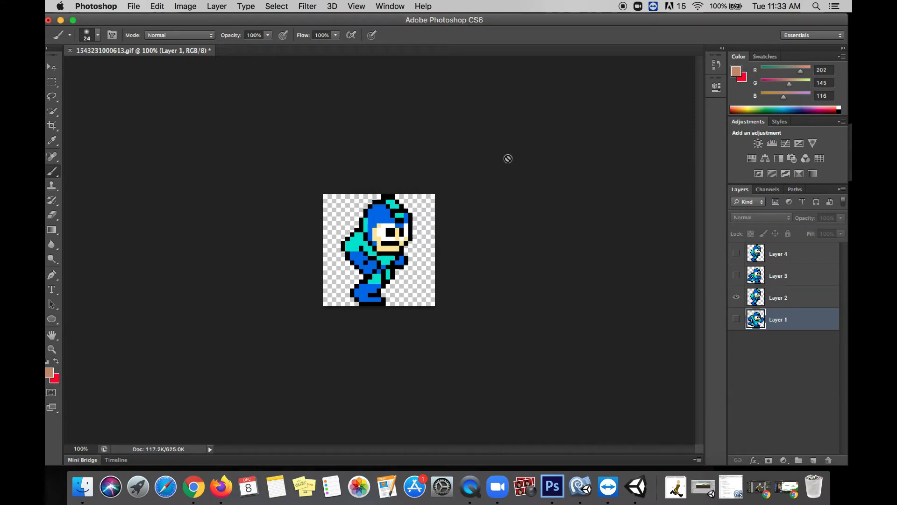
# Show only Layer 3 and save that frame to the Desktop as Mega3.png in PNG format.
pyautogui.click(736, 298)
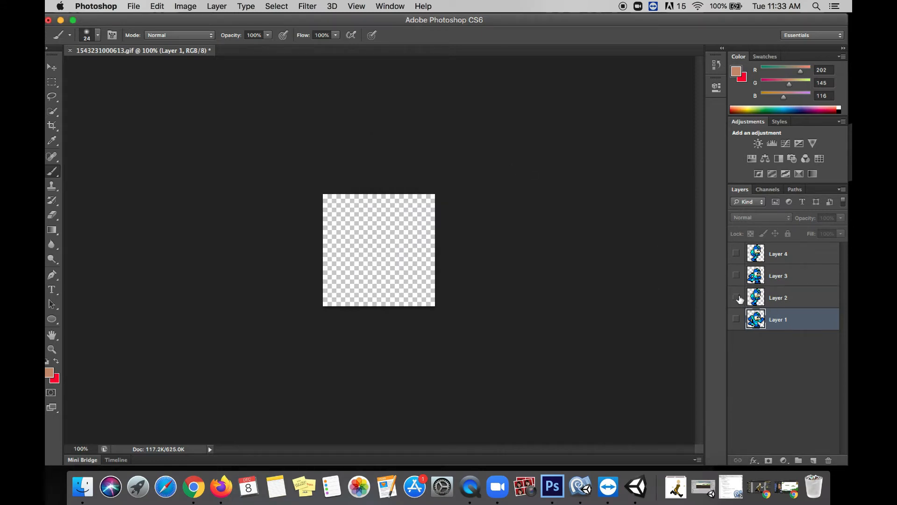
pyautogui.click(736, 276)
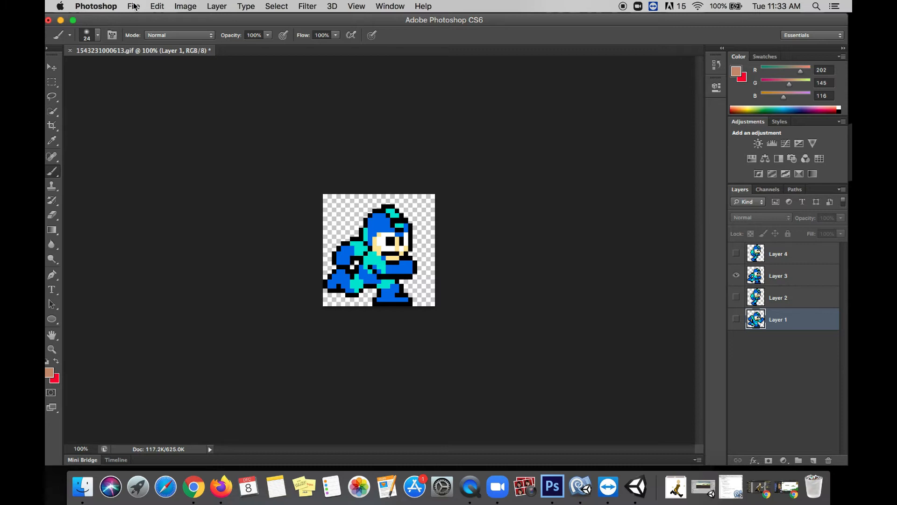
pyautogui.click(134, 6)
pyautogui.click(201, 138)
pyautogui.write('Mega')
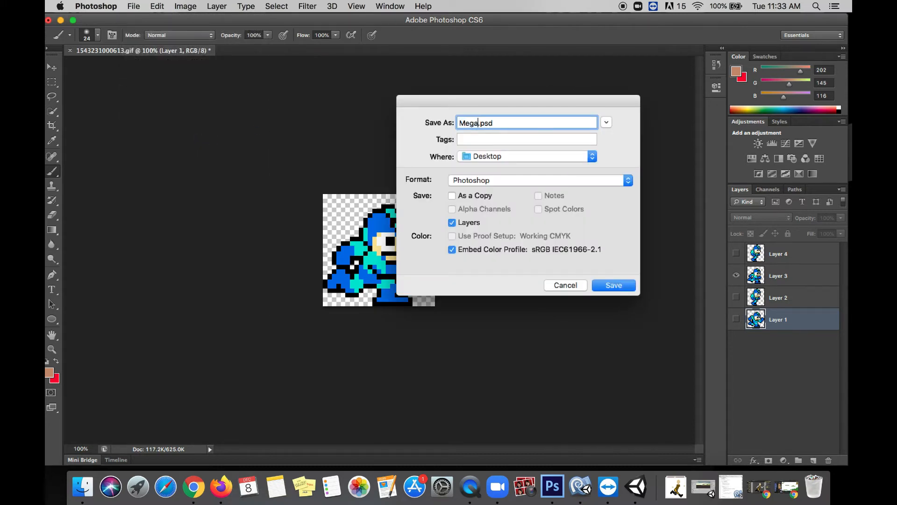
pyautogui.write('3')
pyautogui.click(525, 181)
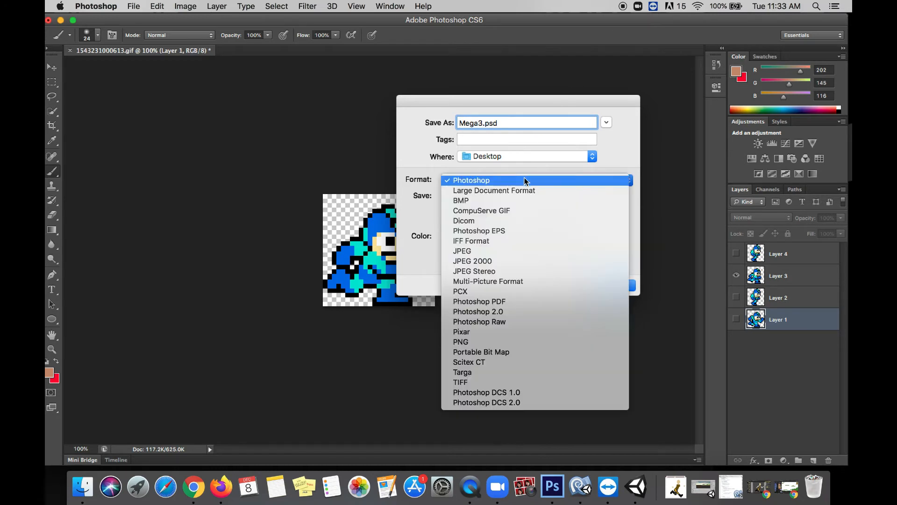
pyautogui.click(525, 341)
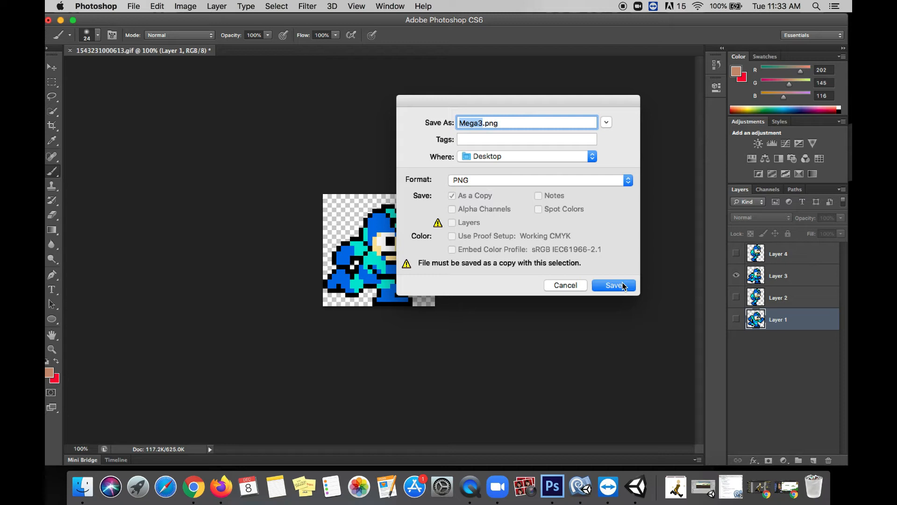
pyautogui.click(624, 286)
pyautogui.click(500, 157)
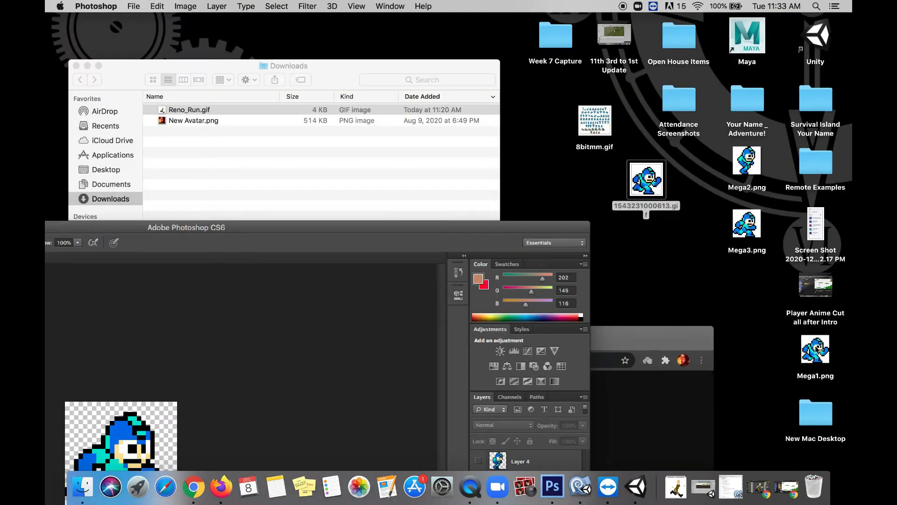
# Arrange Mega1.png, Mega2.png and Mega3.png in order in one column on the desktop and preview Mega1.png.
pyautogui.moveTo(817, 352); pyautogui.dragTo(703, 283)
pyautogui.moveTo(737, 237); pyautogui.dragTo(746, 307)
pyautogui.moveTo(749, 172); pyautogui.dragTo(752, 250)
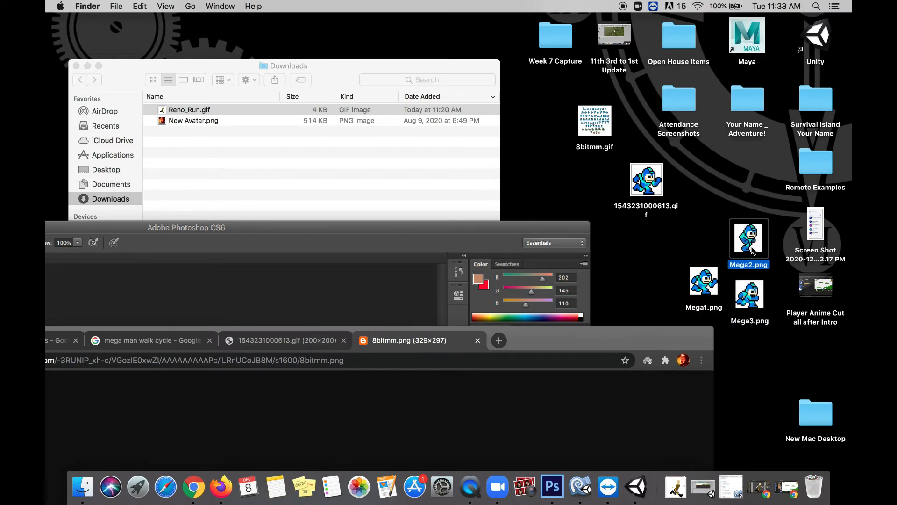
pyautogui.moveTo(709, 281); pyautogui.dragTo(752, 184)
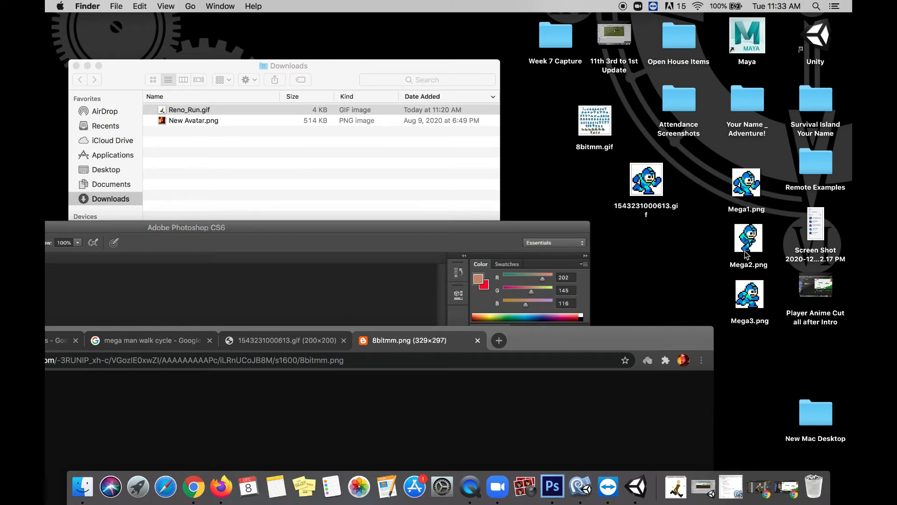
pyautogui.doubleClick(746, 205)
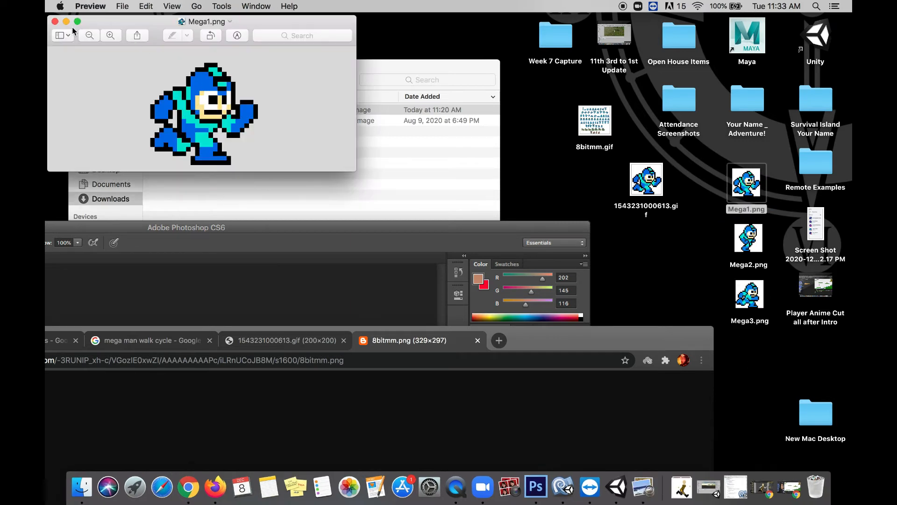
pyautogui.click(55, 21)
# Move the browser window further down and open the 8bitmm.gif sprite sheet from the desktop in Adobe Photoshop CS6.
pyautogui.moveTo(589, 332); pyautogui.dragTo(739, 447)
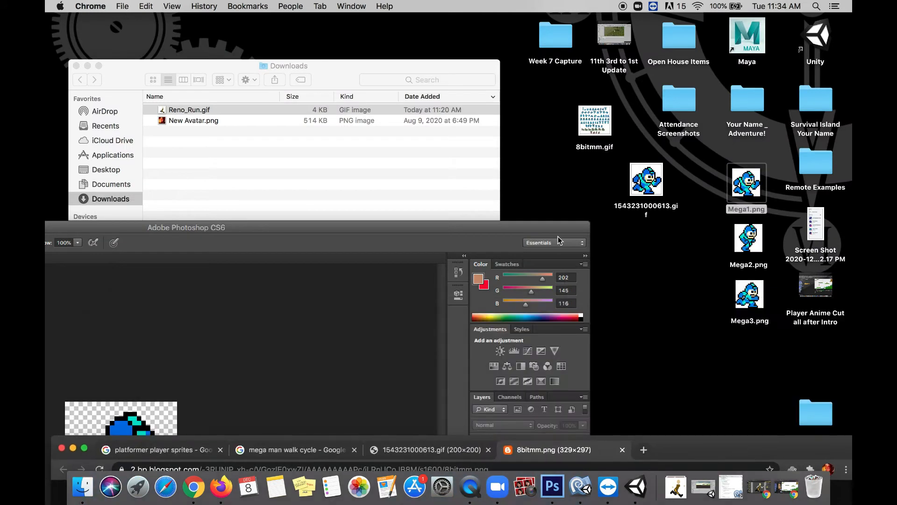
pyautogui.rightClick(596, 121)
pyautogui.moveTo(626, 139)
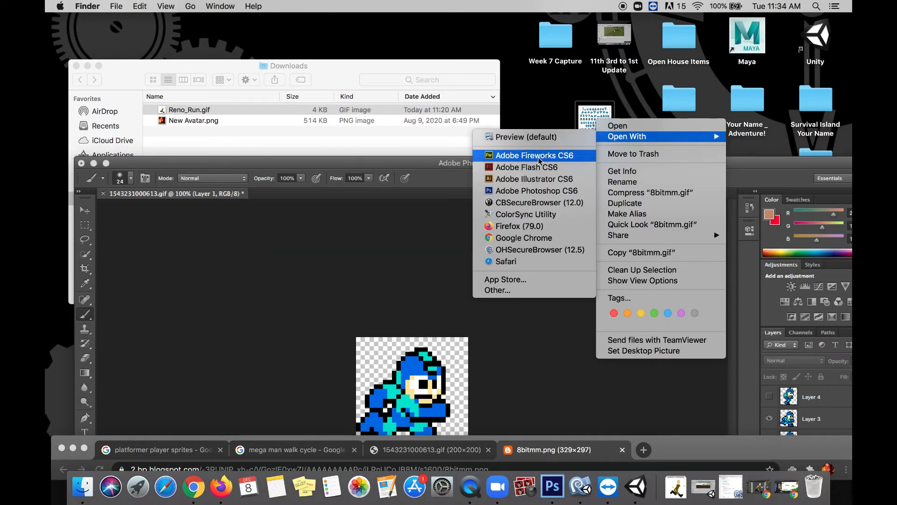
pyautogui.click(537, 190)
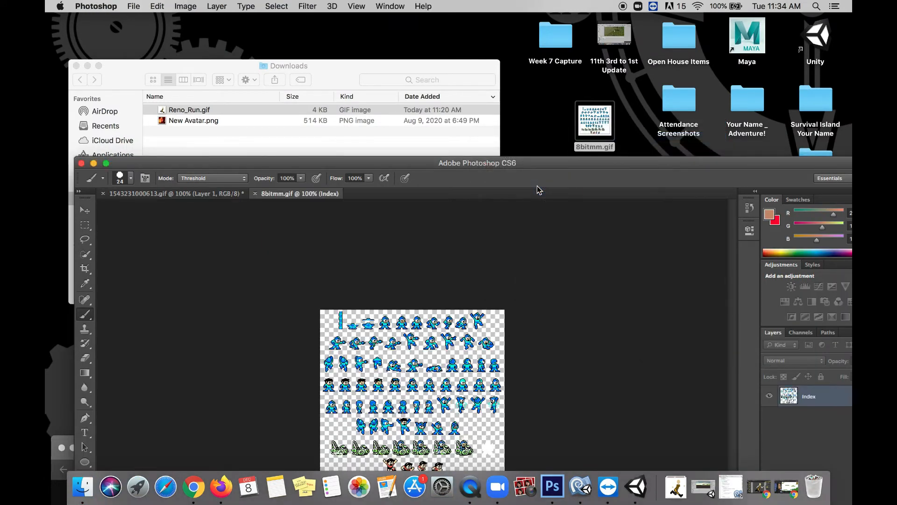
# Enlarge the Photoshop window and examine the rows of Mega Man poses in the 8bitmm.gif sprite sheet.
pyautogui.doubleClick(552, 163)
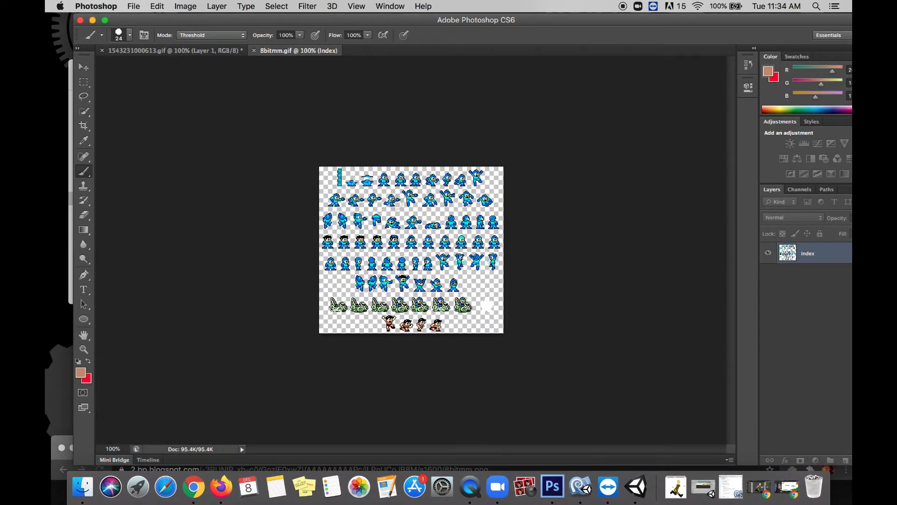
pyautogui.scroll(6, 397, 206)
pyautogui.scroll(3, 395, 202)
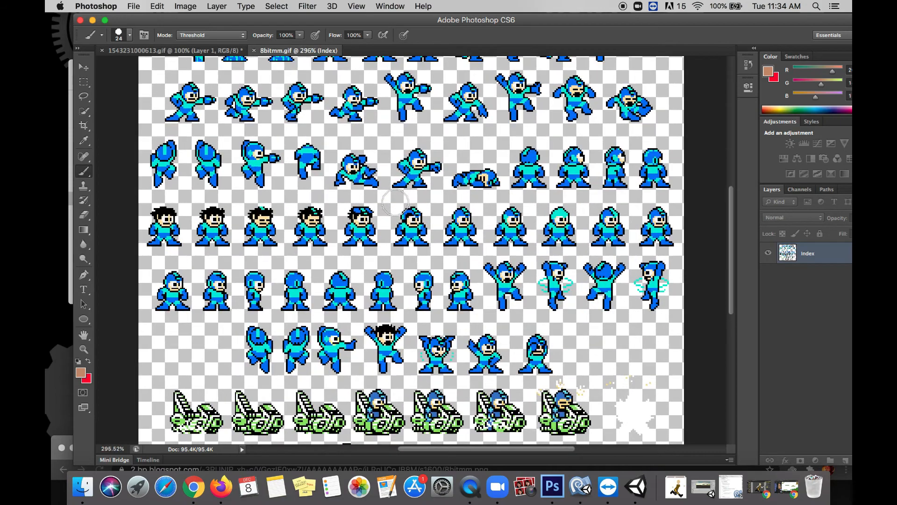
pyautogui.scroll(-5, 395, 202)
pyautogui.scroll(-1, 394, 202)
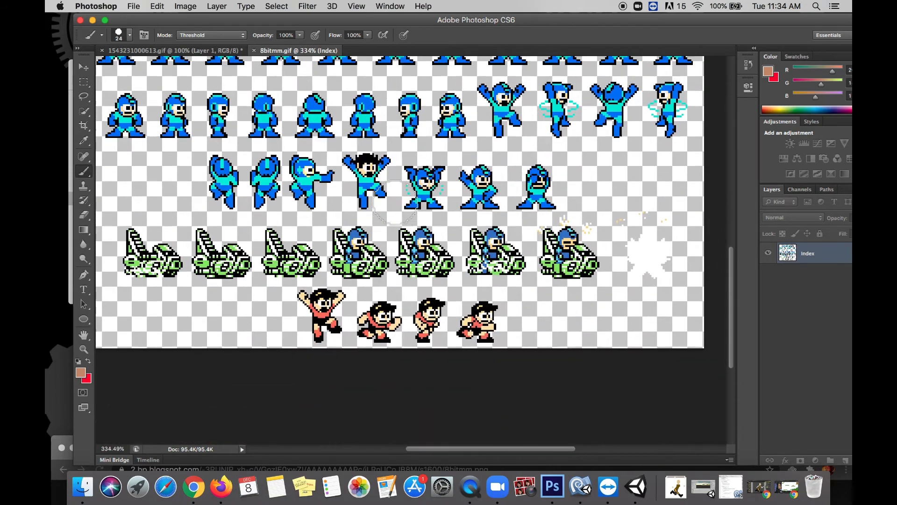
pyautogui.scroll(10, 430, 215)
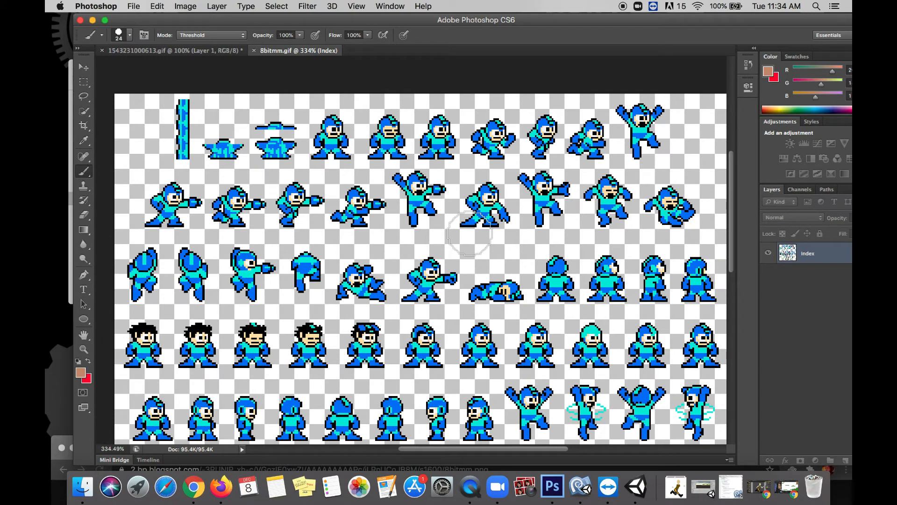
pyautogui.scroll(-5, 470, 233)
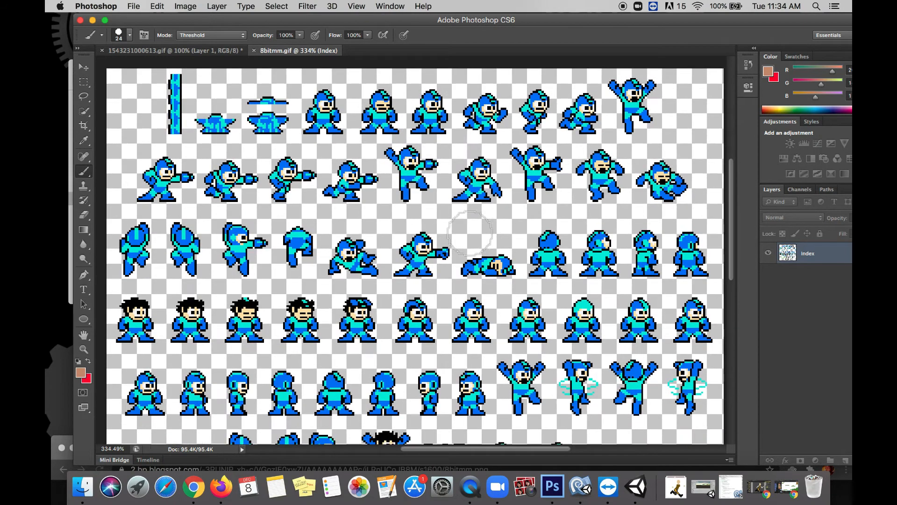
pyautogui.scroll(-2, 469, 233)
pyautogui.scroll(6, 469, 233)
pyautogui.hscroll(1, 470, 234)
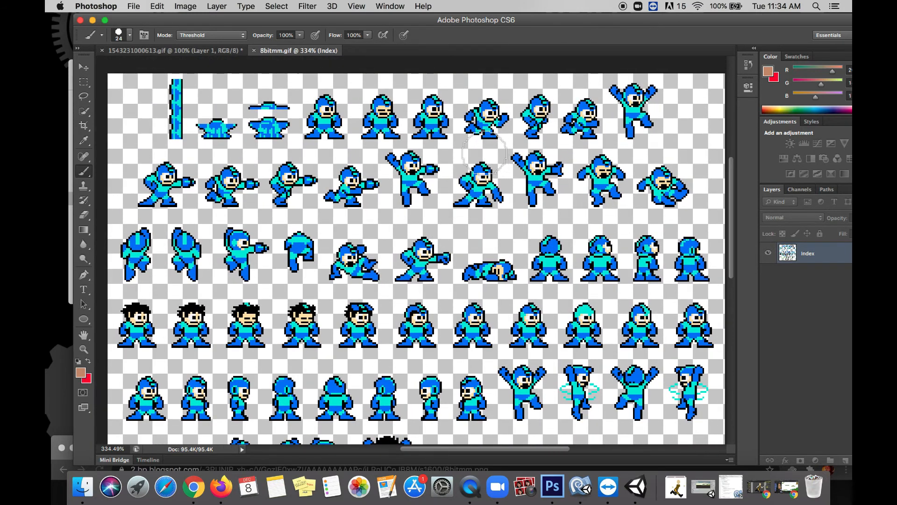
# Copy the first running pose from the top row using a rectangular selection and create a new 24 x 22 pixel document with transparent background.
pyautogui.click(85, 82)
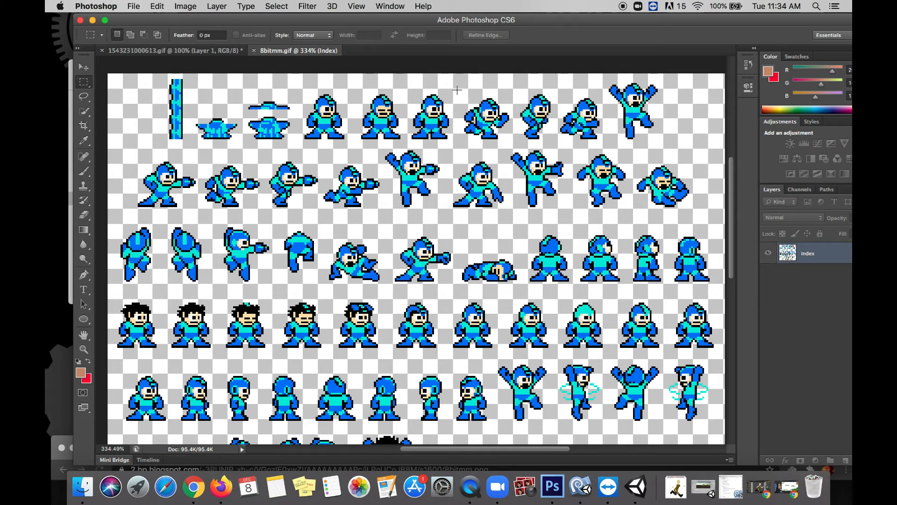
pyautogui.moveTo(472, 106); pyautogui.dragTo(512, 143)
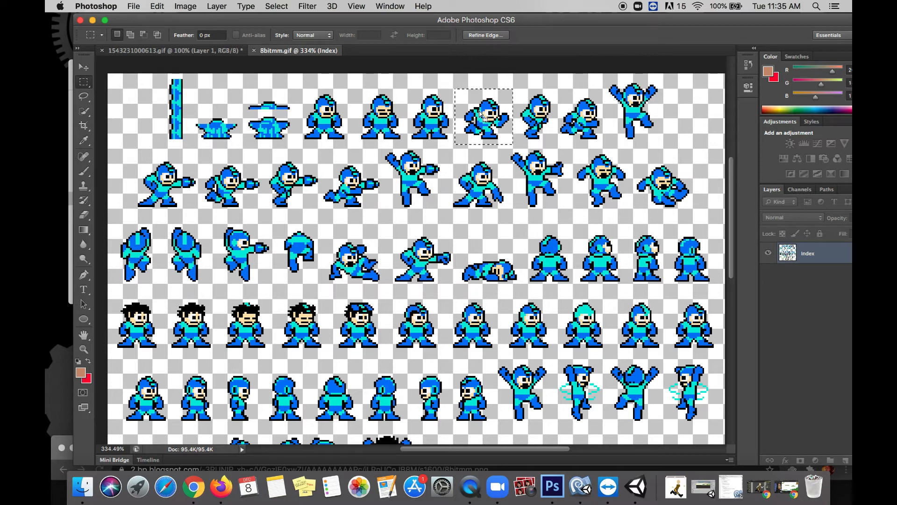
pyautogui.click(129, 6)
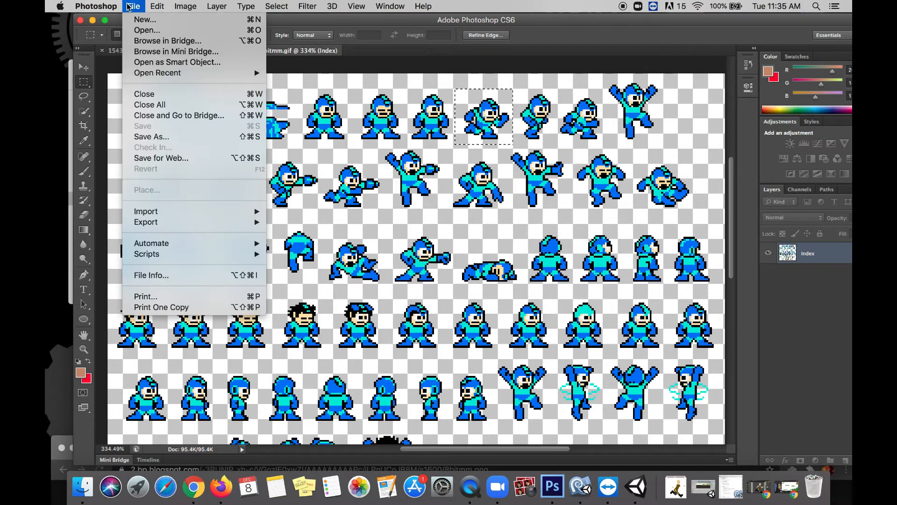
pyautogui.click(141, 19)
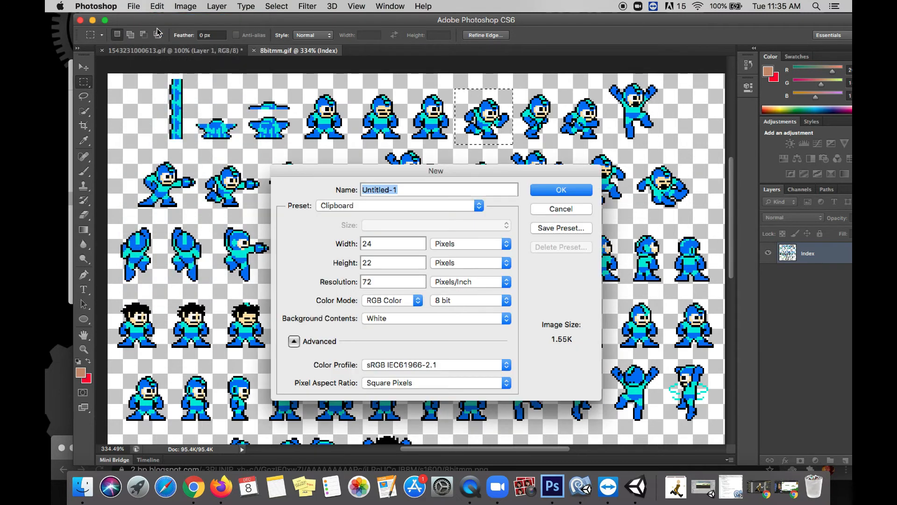
pyautogui.scroll(-1, 262, 98)
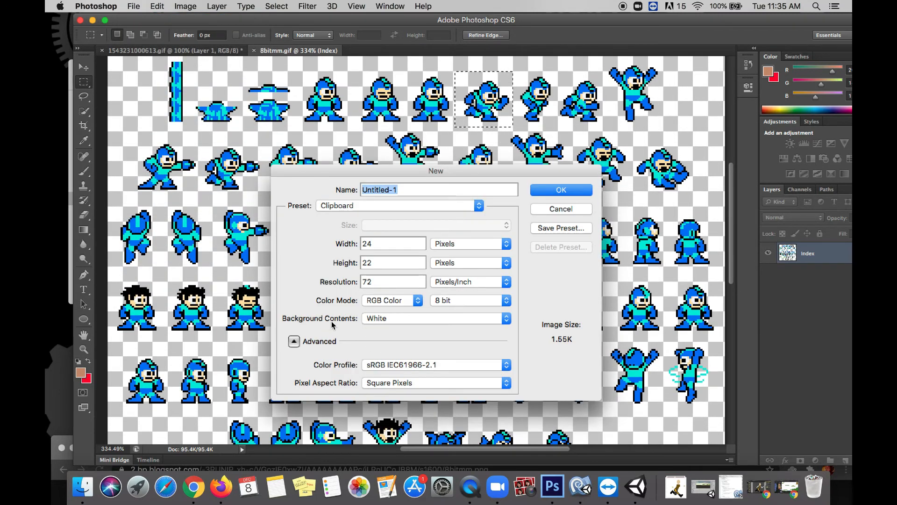
pyautogui.click(383, 320)
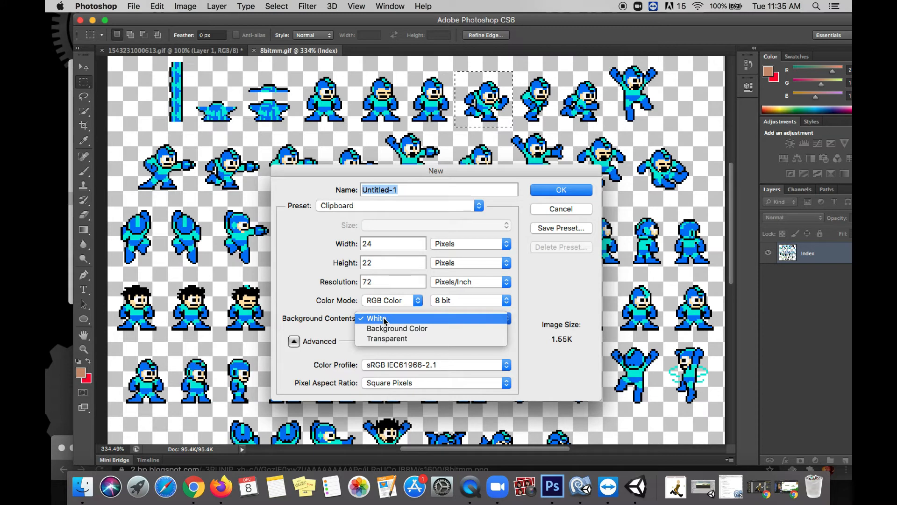
pyautogui.click(386, 339)
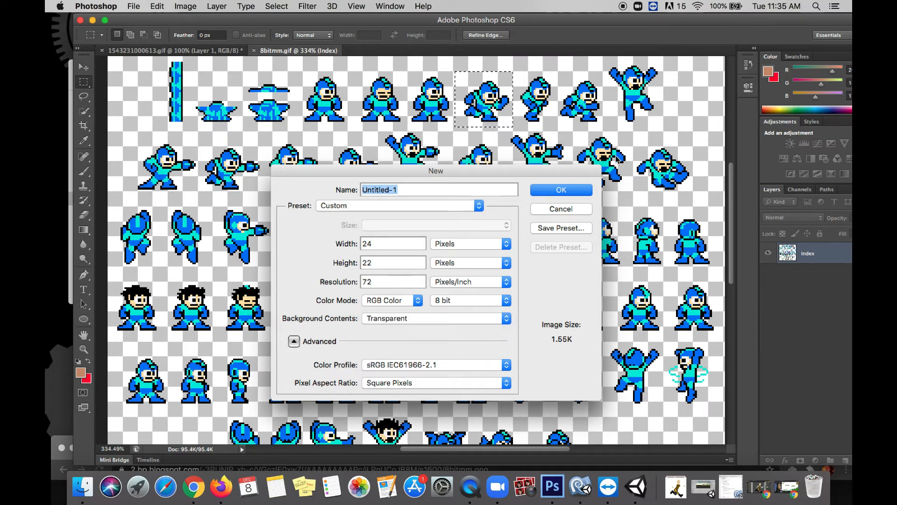
pyautogui.click(562, 190)
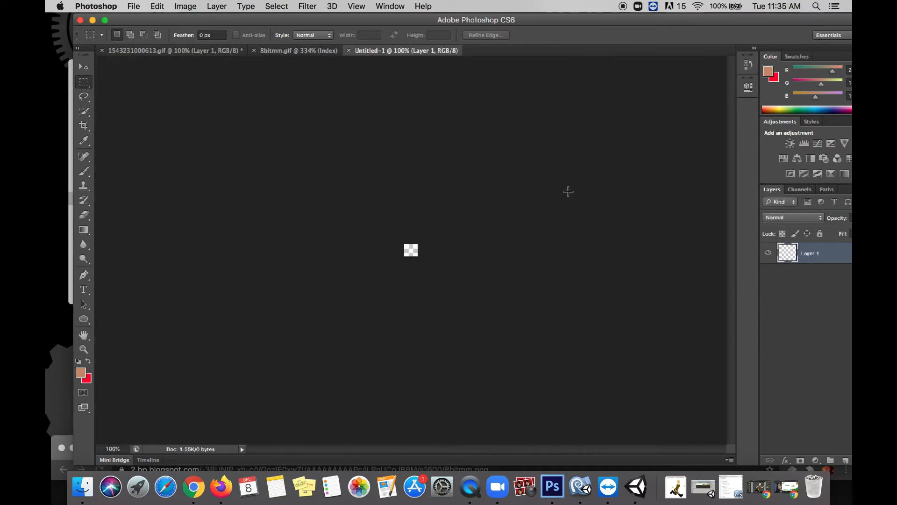
# Paste the copied running pose into the new transparent document.
pyautogui.scroll(3, 406, 235)
pyautogui.scroll(3, 406, 235)
pyautogui.scroll(5, 401, 245)
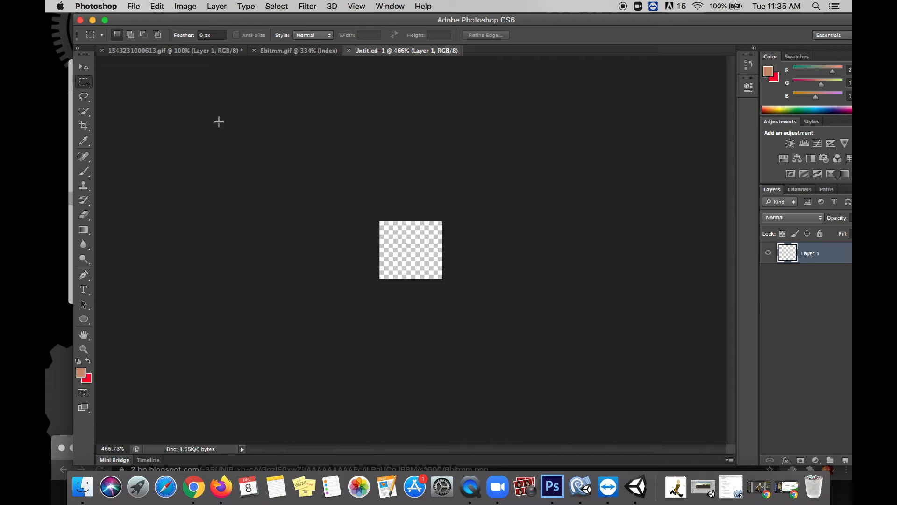
pyautogui.click(163, 9)
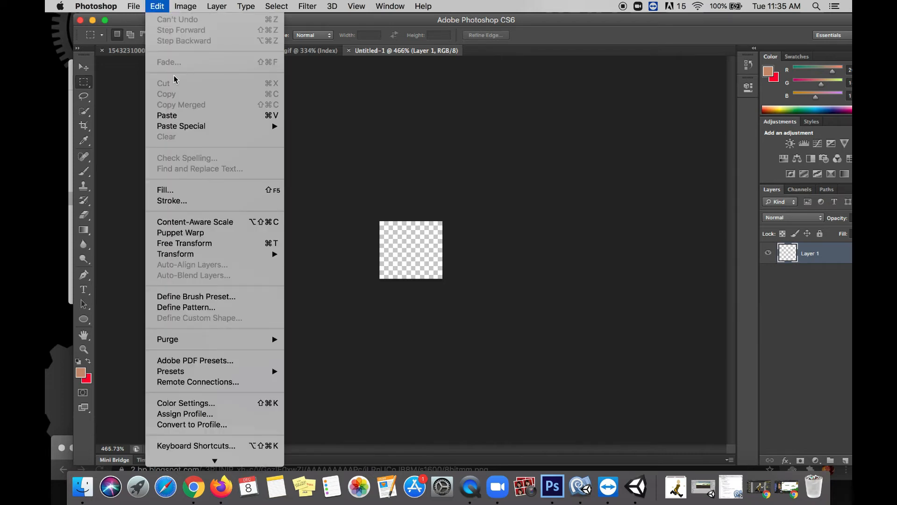
pyautogui.click(180, 115)
pyautogui.scroll(3, 408, 221)
pyautogui.scroll(1, 405, 223)
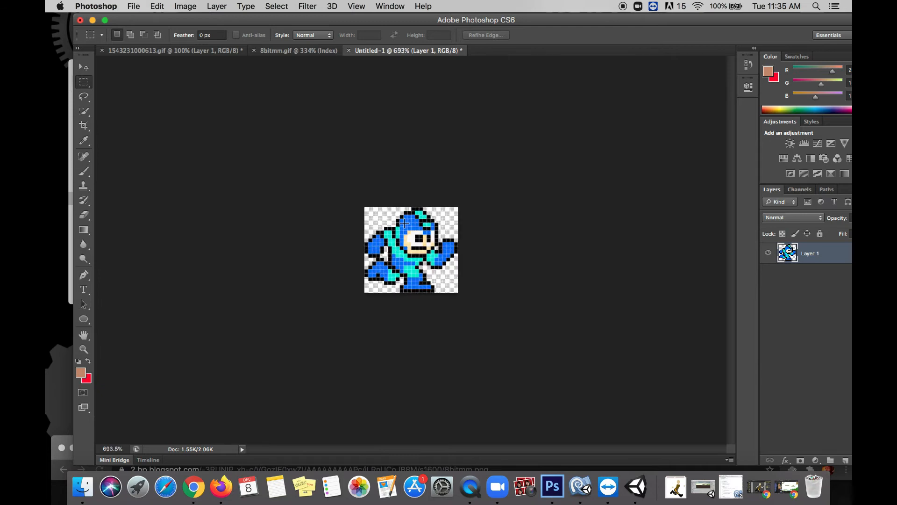
pyautogui.click(133, 6)
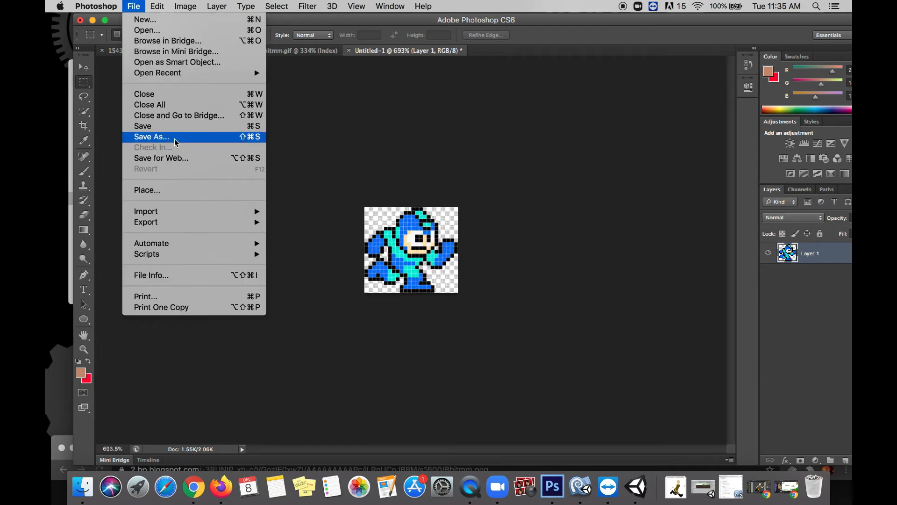
pyautogui.click(175, 137)
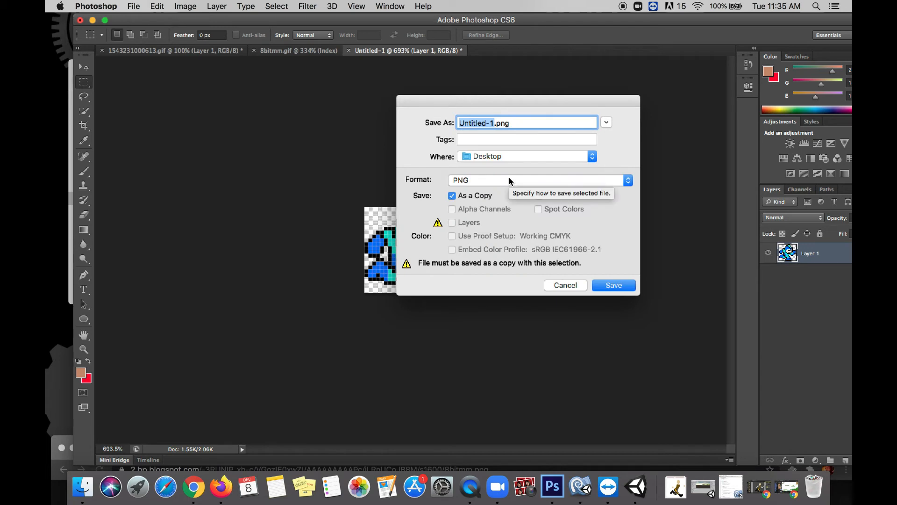
pyautogui.click(565, 285)
# Copy the second running pose from the top row of the 8bitmm.gif sheet and create a new 16 x 24 pixel transparent document.
pyautogui.click(296, 50)
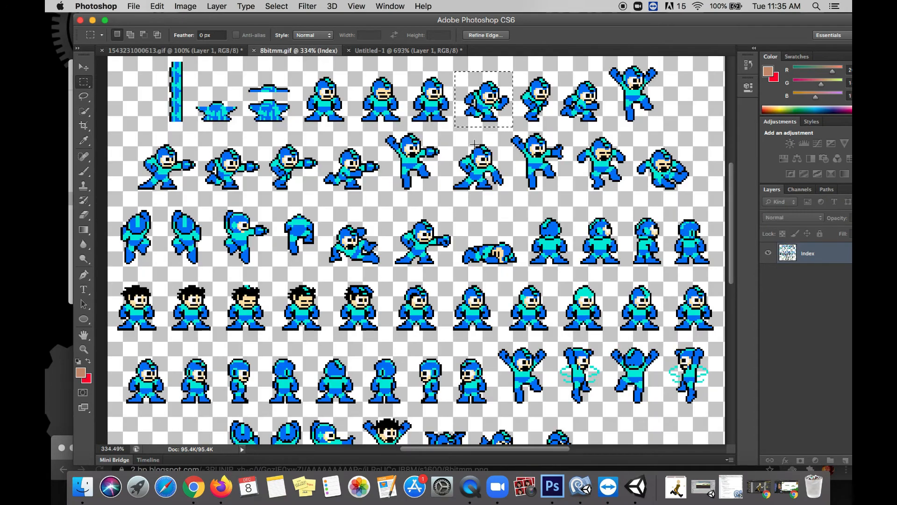
pyautogui.moveTo(486, 94); pyautogui.dragTo(386, 97)
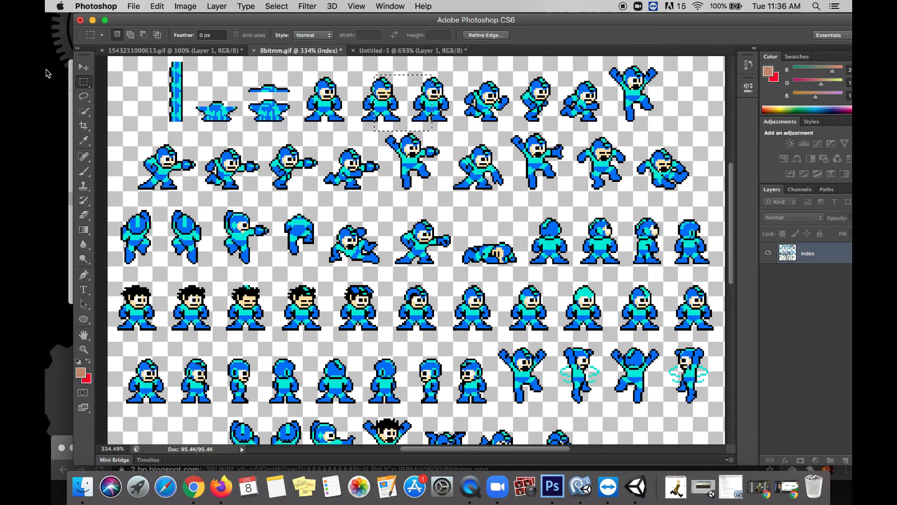
pyautogui.moveTo(516, 70); pyautogui.dragTo(555, 128)
pyautogui.press('super+c')
pyautogui.press('super+n')
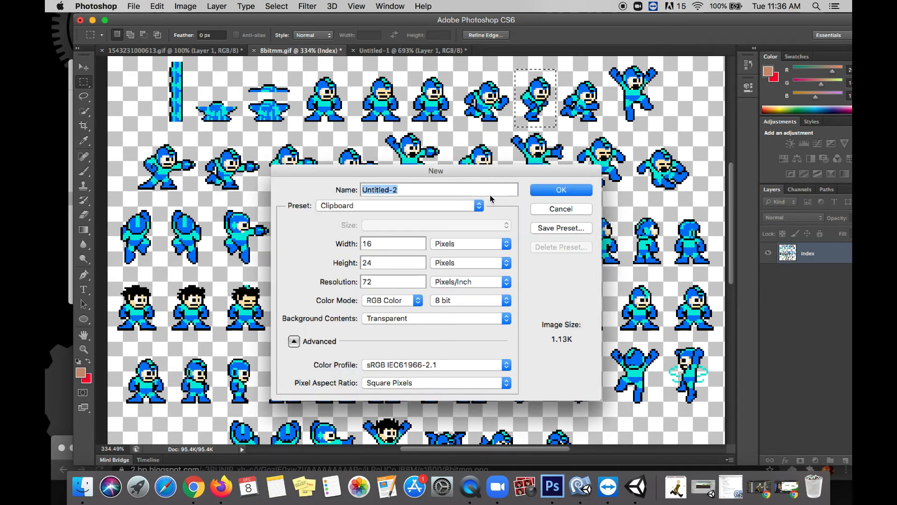
pyautogui.click(566, 187)
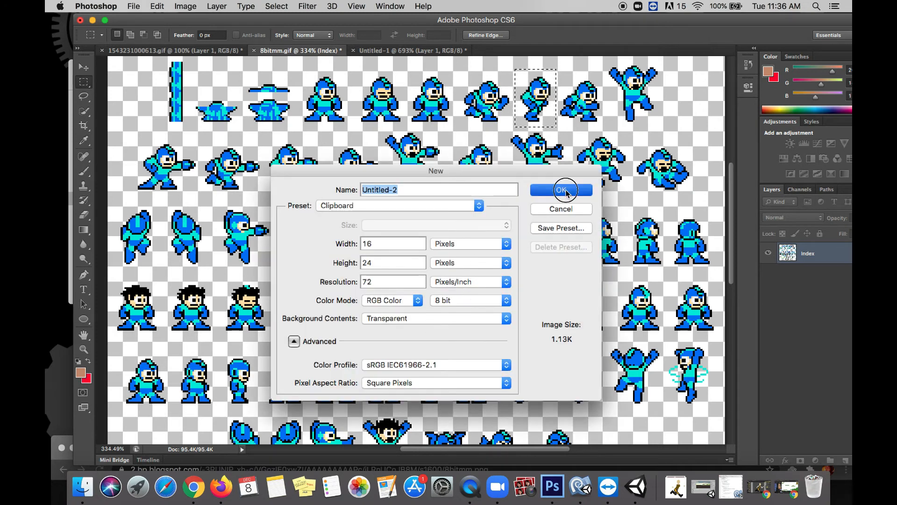
# Paste the second running pose into its new document.
pyautogui.scroll(5, 320, 220)
pyautogui.scroll(5, 320, 220)
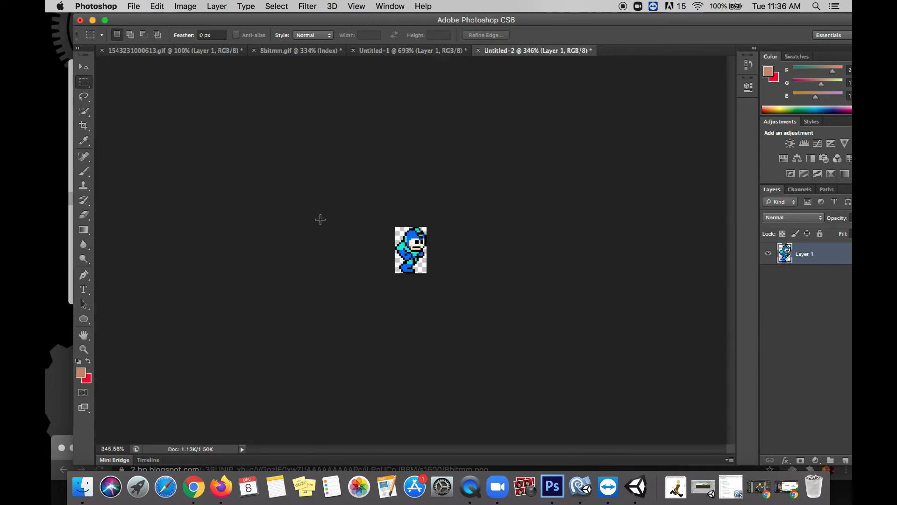
pyautogui.scroll(2, 320, 219)
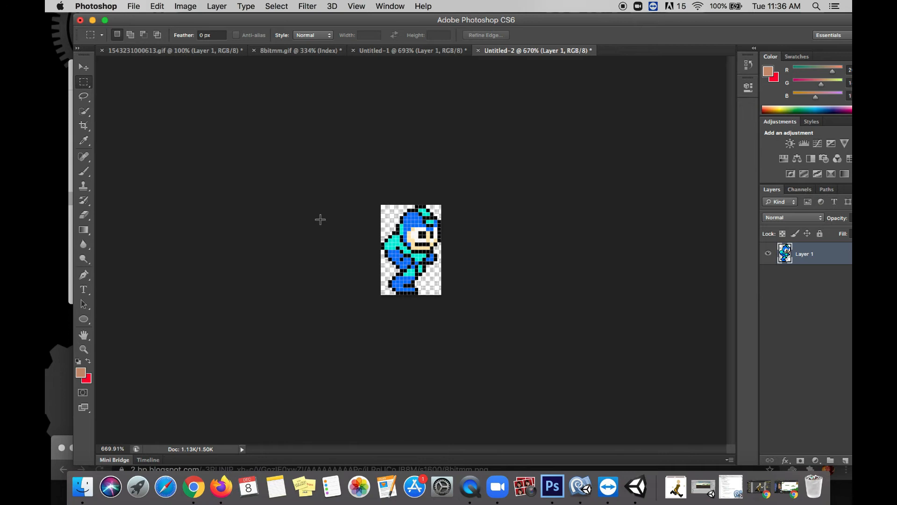
# Minimize Photoshop and switch to the Snap! project 00 My New Platformer in Chrome.
pyautogui.click(443, 54)
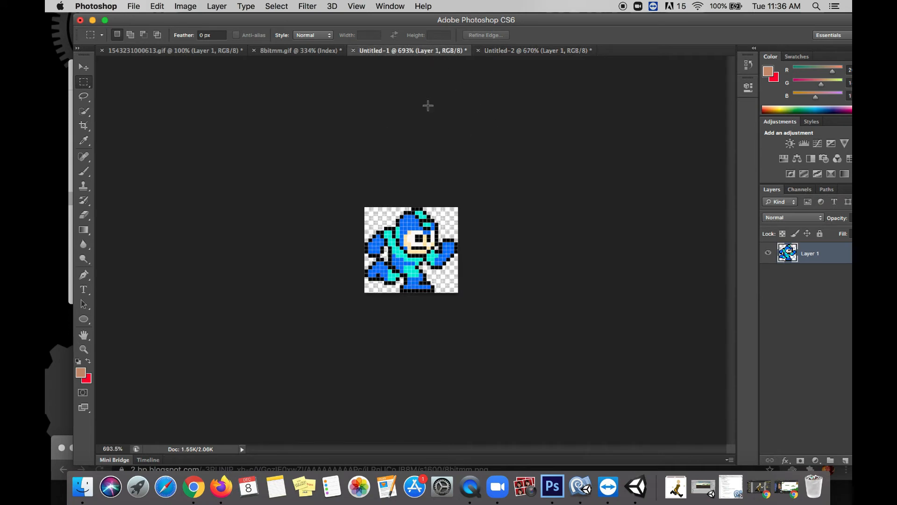
pyautogui.click(315, 52)
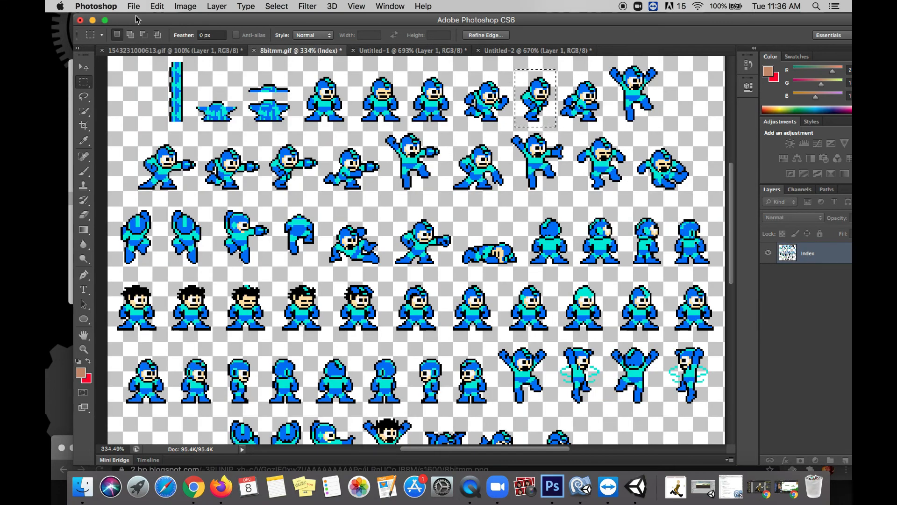
pyautogui.click(92, 21)
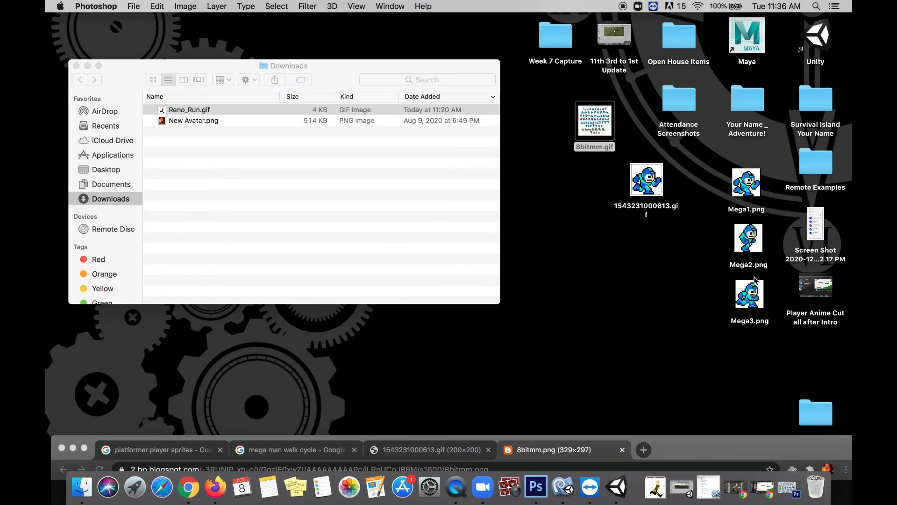
pyautogui.click(694, 451)
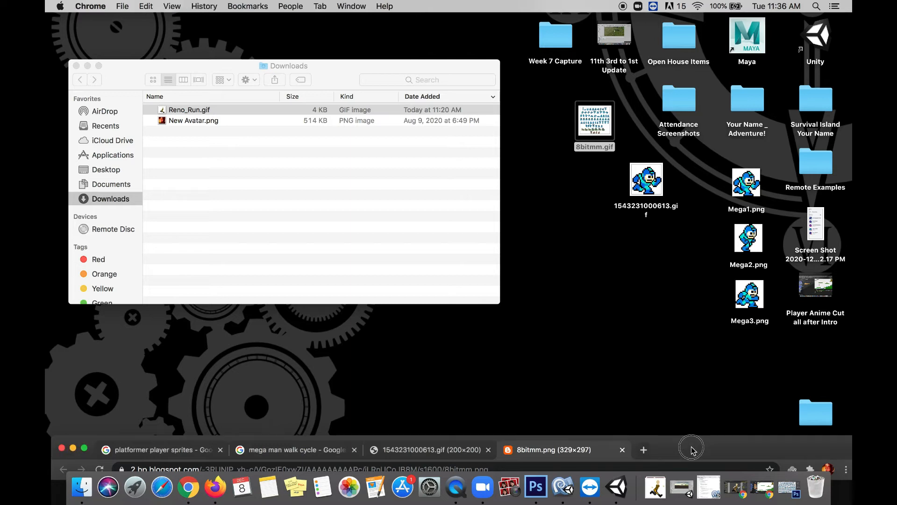
pyautogui.click(762, 488)
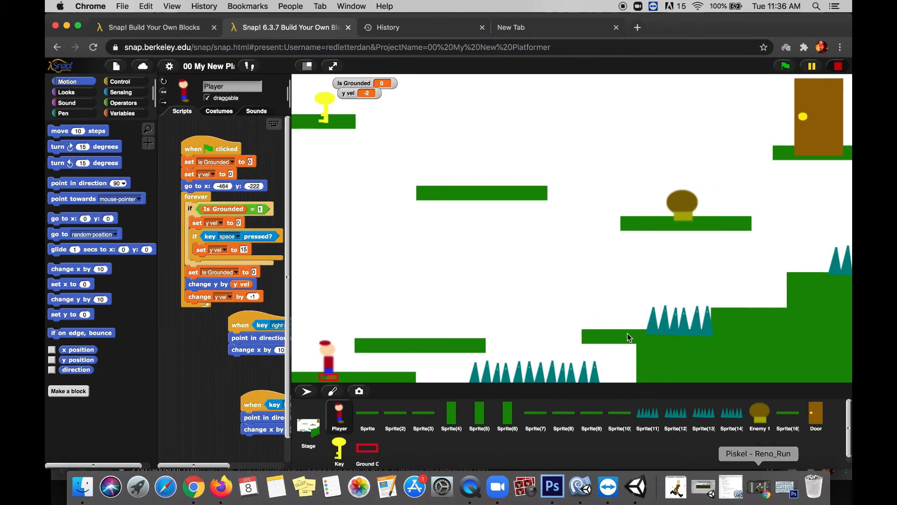
# Shrink the Snap! stage to widen the scripting area and show the Player sprite's costumes.
pyautogui.click(348, 100)
pyautogui.moveTo(288, 277); pyautogui.dragTo(405, 280)
pyautogui.click(487, 376)
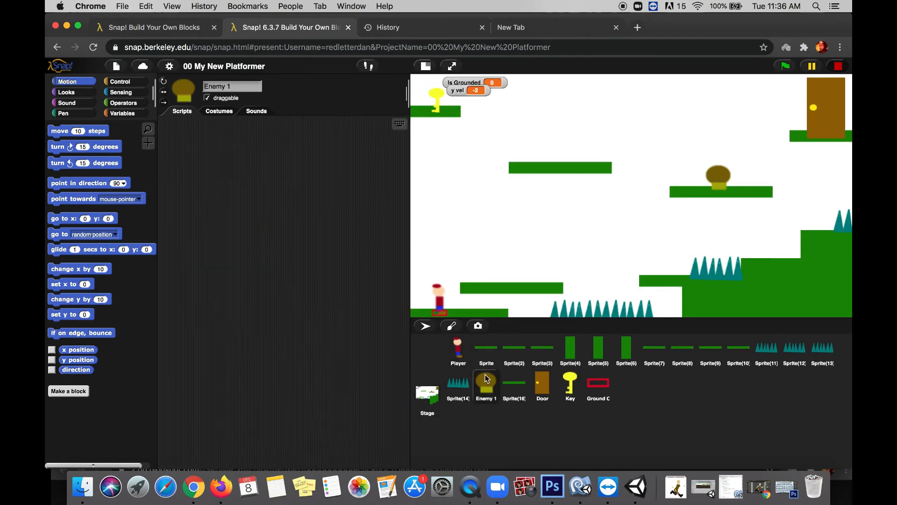
pyautogui.click(461, 354)
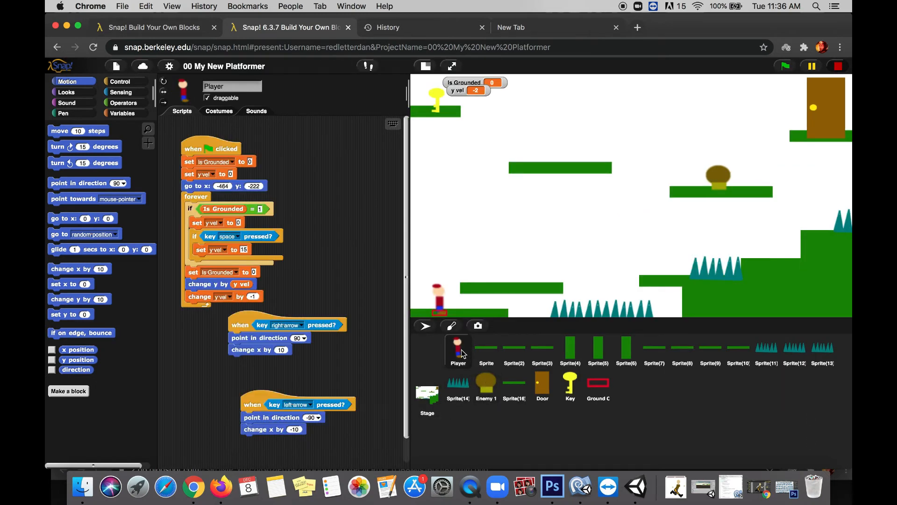
pyautogui.click(224, 111)
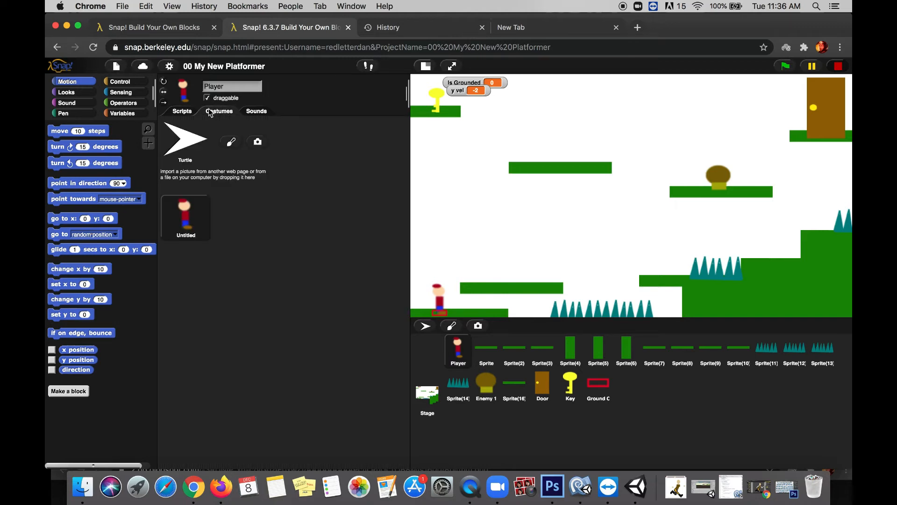
# Move the Snap! browser window aside and import Mega1.png, Mega2.png and Mega3.png from the desktop as costumes of the Player sprite.
pyautogui.moveTo(724, 28); pyautogui.dragTo(574, 28)
pyautogui.moveTo(737, 156); pyautogui.dragTo(761, 347)
pyautogui.moveTo(748, 184); pyautogui.dragTo(174, 278)
pyautogui.moveTo(525, 25); pyautogui.dragTo(673, 12)
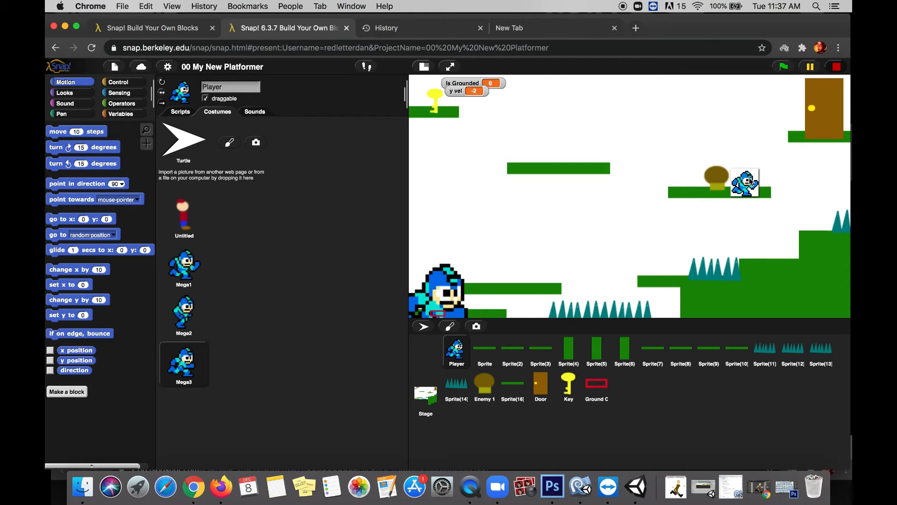
pyautogui.moveTo(794, 23); pyautogui.dragTo(639, 31)
pyautogui.moveTo(752, 190); pyautogui.dragTo(722, 187)
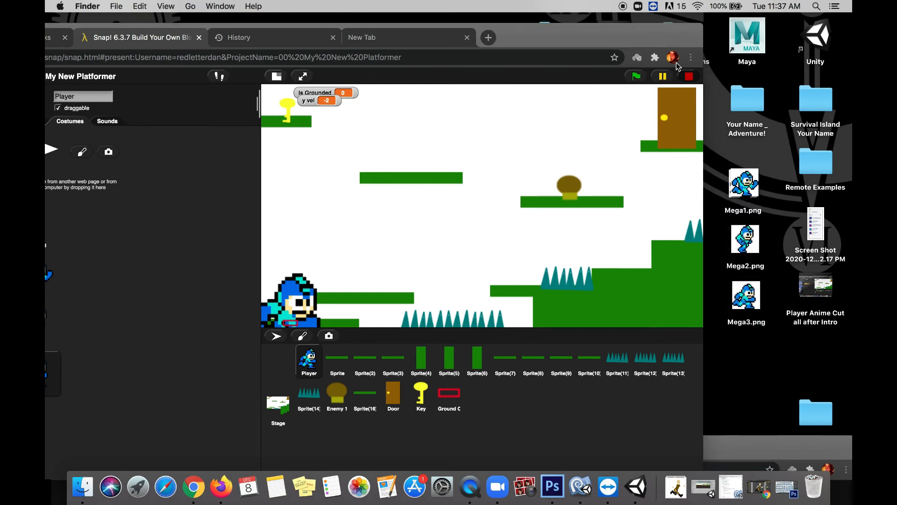
# Bring the Snap! browser window back to its full position and move the Player up and away from the stage's lower-left corner.
pyautogui.click(672, 39)
pyautogui.doubleClick(672, 38)
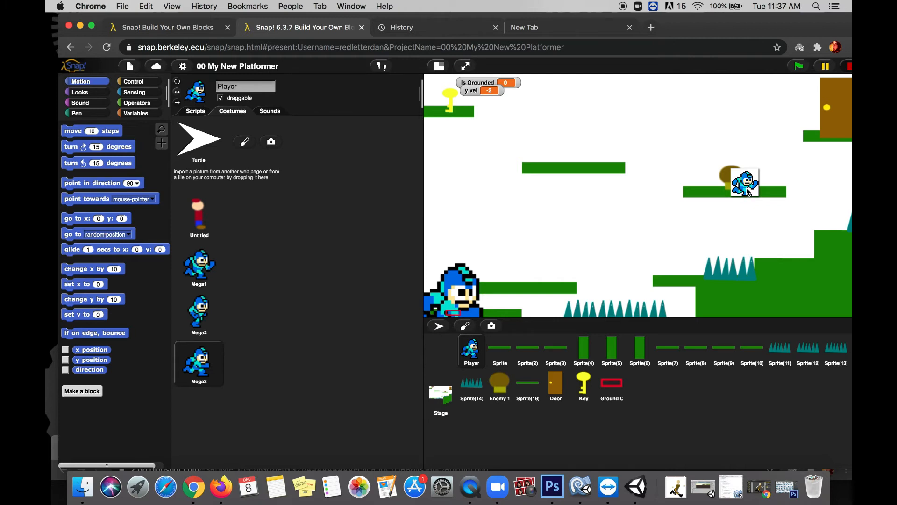
pyautogui.moveTo(469, 299); pyautogui.dragTo(479, 271)
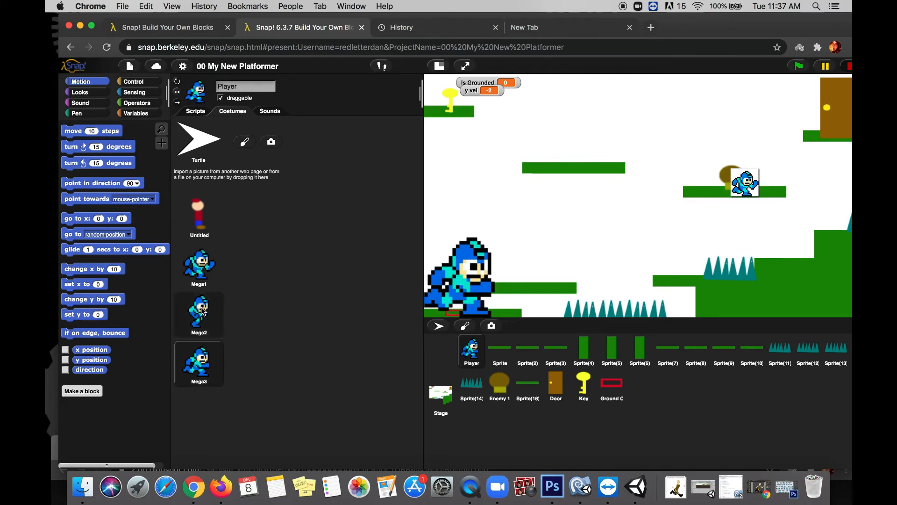
# Delete the old Untitled costume from the Player sprite and switch the Player to the Mega1 costume.
pyautogui.click(204, 224)
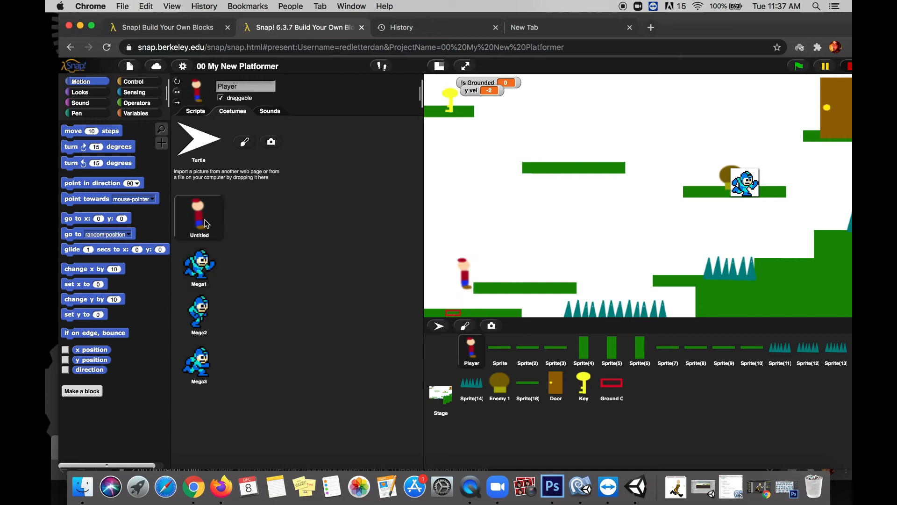
pyautogui.rightClick(205, 222)
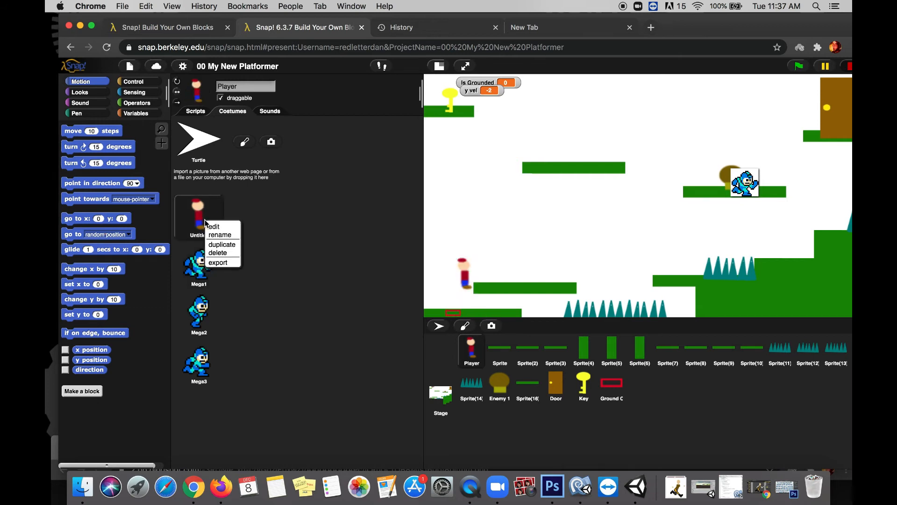
pyautogui.click(229, 252)
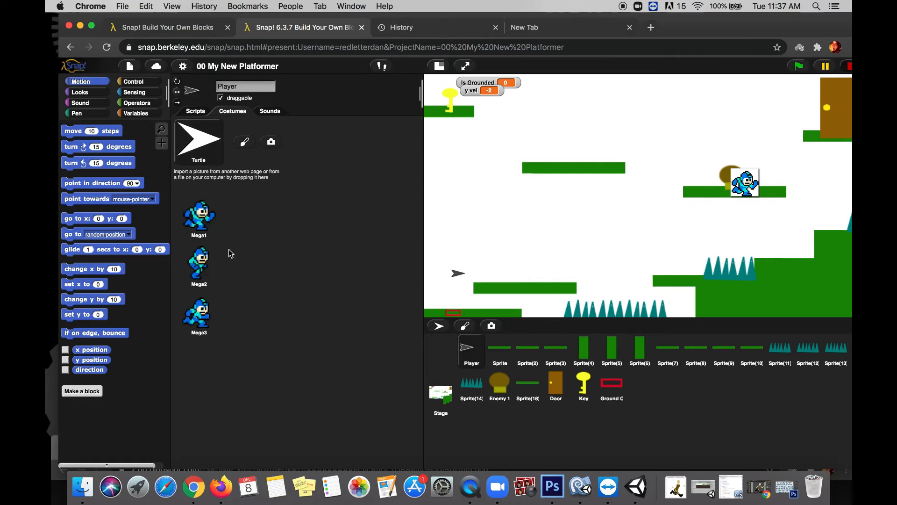
pyautogui.click(199, 216)
# Show the Player's scripts and playtest the Mega1 costume by walking in both directions and jumping around the level.
pyautogui.click(196, 112)
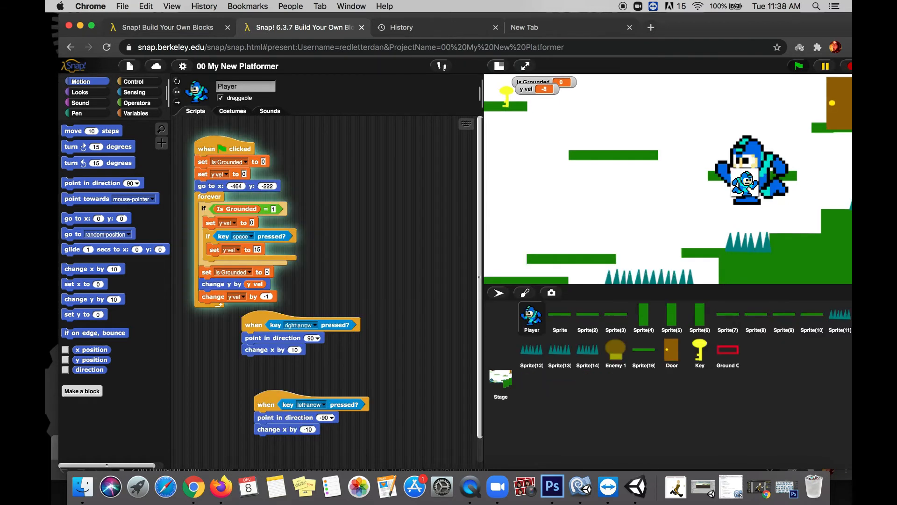
pyautogui.press('space')
pyautogui.press('Left')
pyautogui.press('space')
pyautogui.press('Left')
pyautogui.press('space')
pyautogui.press('Left')
pyautogui.press('Right')
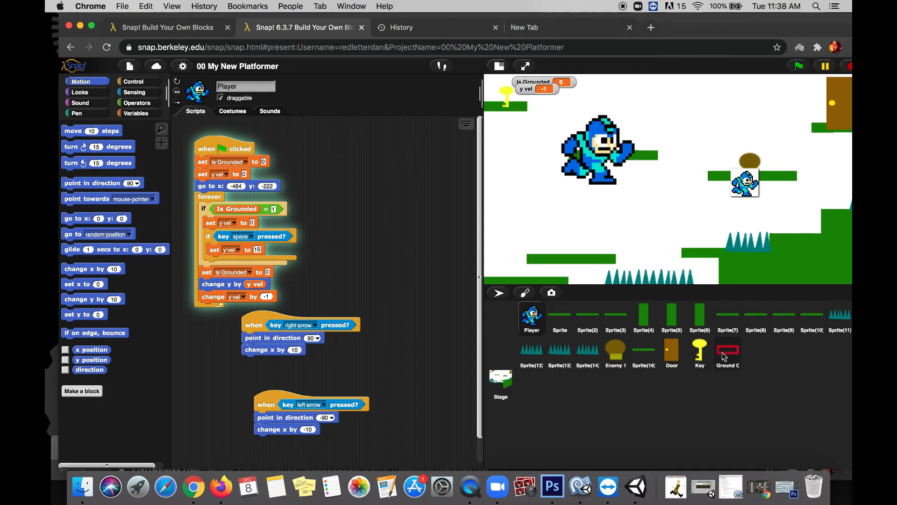
pyautogui.press('Left')
pyautogui.press('Left')
pyautogui.press('Left')
pyautogui.press('Left')
pyautogui.press('Left')
pyautogui.press('Left')
pyautogui.press('Left')
pyautogui.press('Left')
pyautogui.press('Left')
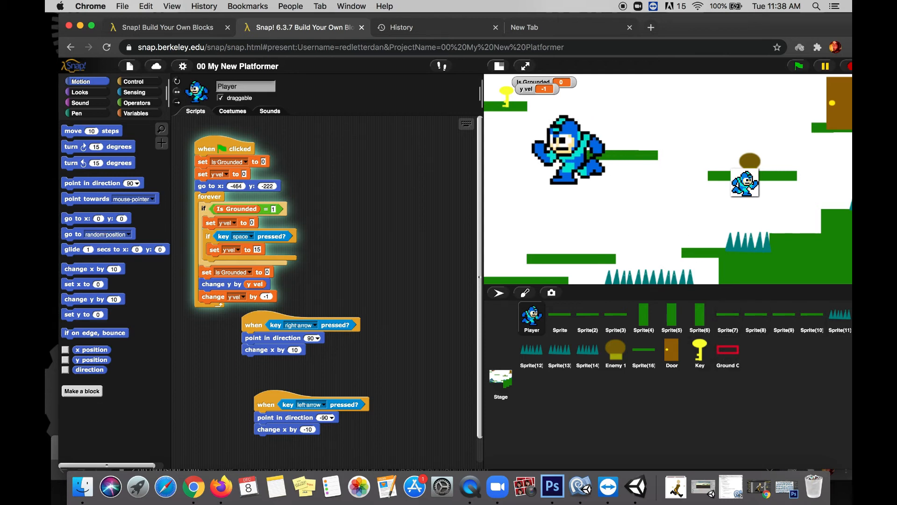
pyautogui.press('Right')
pyautogui.press('Right')
pyautogui.press('Right')
pyautogui.press('Right')
pyautogui.press('Right')
pyautogui.press('Right')
pyautogui.press('space')
pyautogui.press('Left')
pyautogui.press('Left')
pyautogui.press('Left')
pyautogui.press('Left')
pyautogui.press('Left')
pyautogui.press('Left')
pyautogui.press('Left')
pyautogui.press('Left')
pyautogui.press('Left')
pyautogui.press('Left')
pyautogui.press('Left')
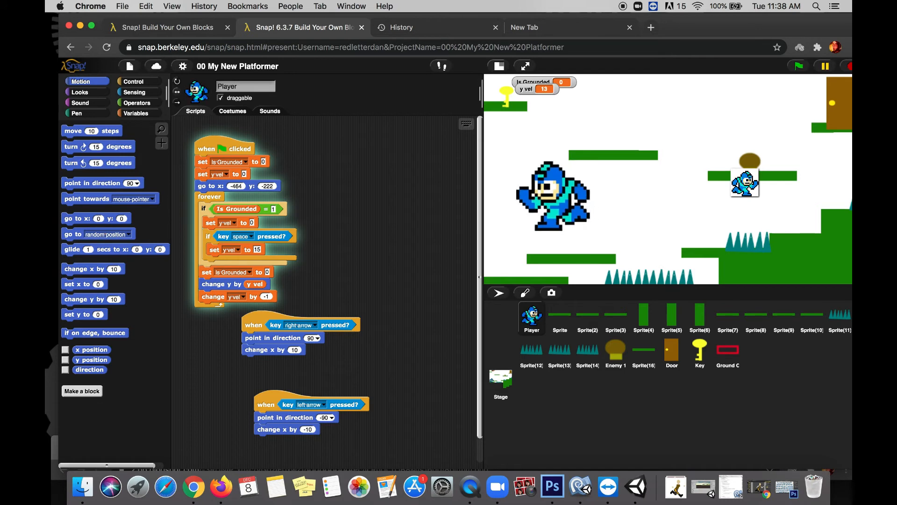
pyautogui.press('Right')
pyautogui.press('Right')
pyautogui.press('Right')
pyautogui.press('Right')
pyautogui.press('Right')
pyautogui.press('Right')
pyautogui.press('Right')
pyautogui.press('Right')
pyautogui.press('Right')
pyautogui.press('Right')
pyautogui.press('Left')
pyautogui.press('Left')
pyautogui.press('Left')
pyautogui.press('Left')
pyautogui.press('Left')
pyautogui.press('Left')
pyautogui.press('Left')
pyautogui.press('Left')
pyautogui.press('Left')
pyautogui.press('Left')
pyautogui.press('Left')
pyautogui.press('Left')
pyautogui.press('Left')
pyautogui.press('Right')
pyautogui.press('Right')
pyautogui.press('Right')
pyautogui.press('Right')
pyautogui.press('Right')
pyautogui.press('Right')
pyautogui.press('Right')
pyautogui.press('Right')
pyautogui.press('Right')
pyautogui.press('Right')
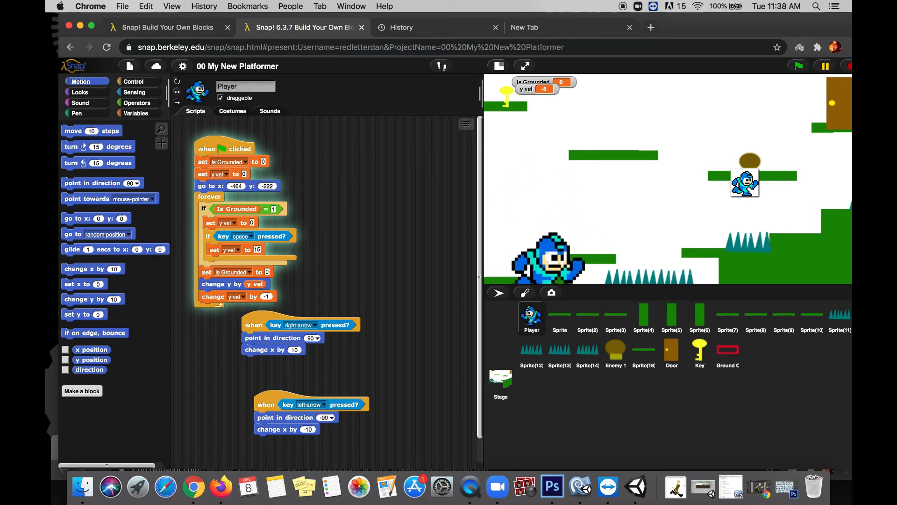
pyautogui.press('space')
pyautogui.press('Left')
pyautogui.press('Left')
pyautogui.press('Left')
pyautogui.press('Left')
pyautogui.press('Left')
pyautogui.press('Right')
pyautogui.press('Right')
pyautogui.press('Right')
pyautogui.press('Right')
pyautogui.press('Right')
pyautogui.press('Right')
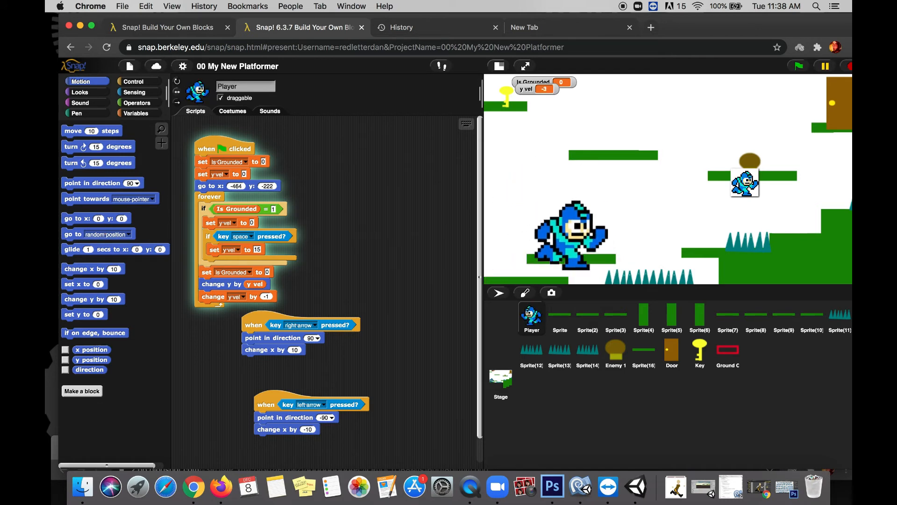
pyautogui.press('Right')
pyautogui.press('Right')
pyautogui.press('Right')
pyautogui.press('Right')
pyautogui.press('Right')
pyautogui.press('Right')
pyautogui.press('Right')
pyautogui.press('Right')
pyautogui.press('Right')
pyautogui.press('Right')
pyautogui.press('Right')
pyautogui.press('Right')
pyautogui.press('Right')
pyautogui.press('Right')
pyautogui.press('Right')
pyautogui.press('Right')
pyautogui.press('Right')
pyautogui.press('Right')
pyautogui.press('Right')
pyautogui.press('Right')
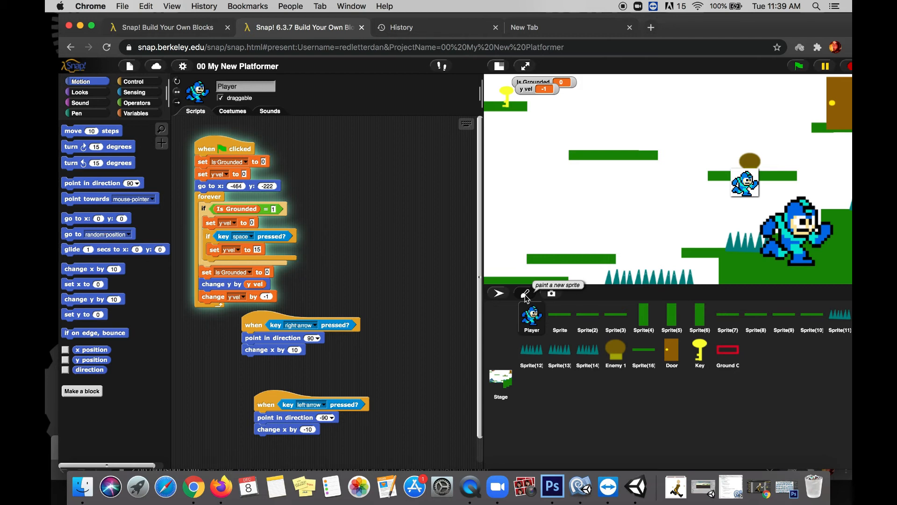
pyautogui.press('Left')
pyautogui.press('space')
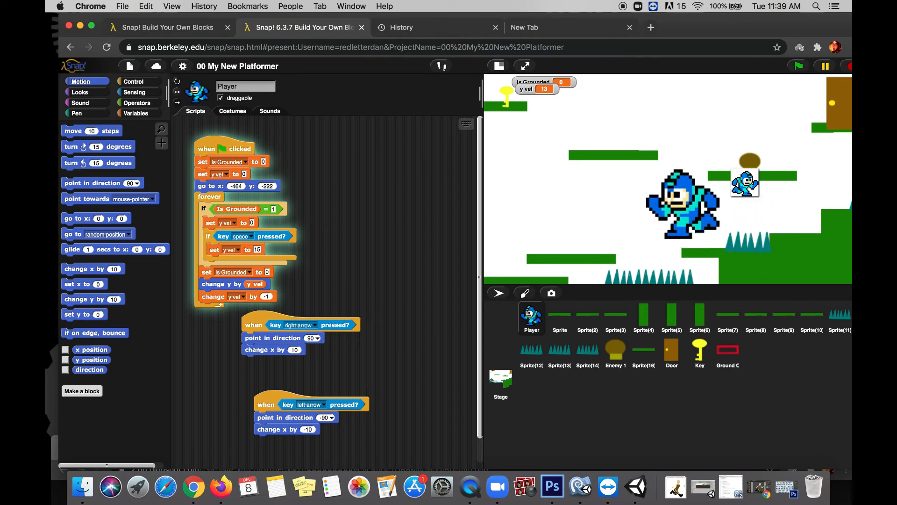
pyautogui.press('Left')
pyautogui.press('space')
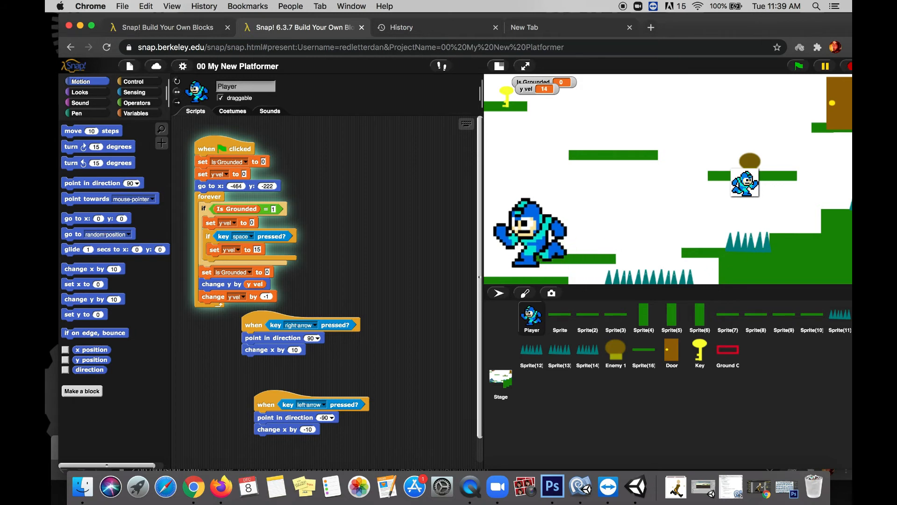
pyautogui.press('Right')
pyautogui.press('Left')
pyautogui.press('Right')
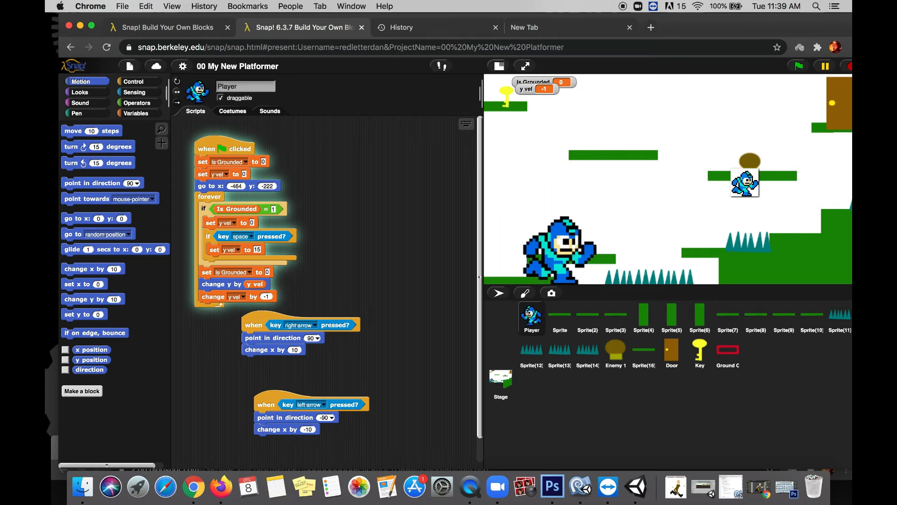
# Duplicate only the hat blocks for the right arrow and left arrow keys and place the copies in an empty part of the scripting area.
pyautogui.rightClick(256, 323)
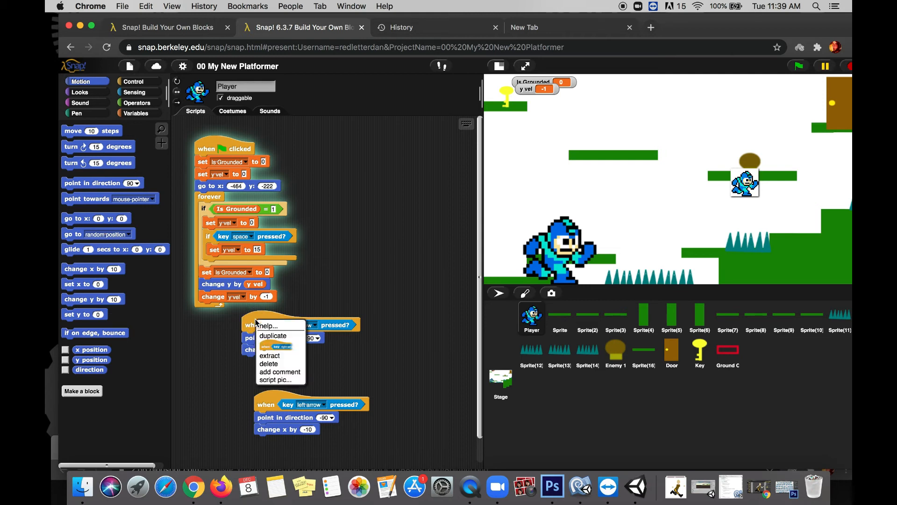
pyautogui.click(271, 345)
pyautogui.click(350, 232)
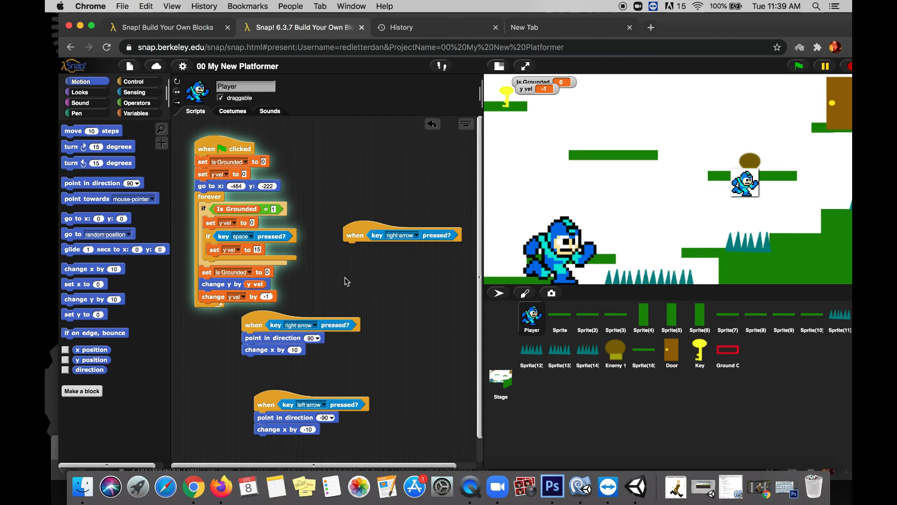
pyautogui.rightClick(273, 403)
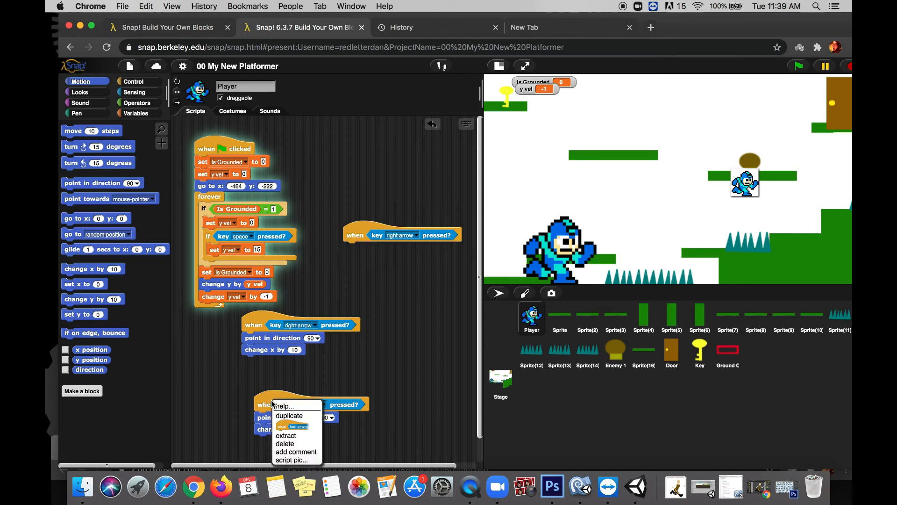
pyautogui.click(294, 427)
pyautogui.click(350, 283)
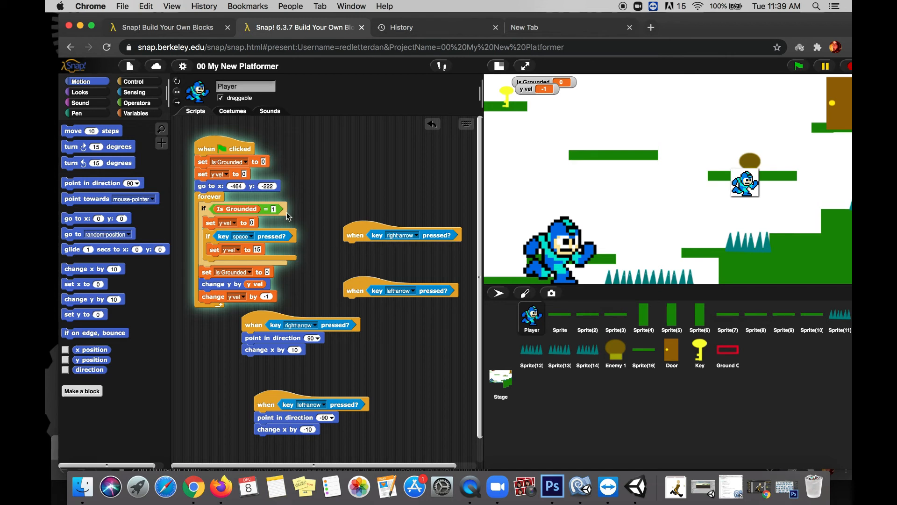
# Attach a next costume block under each of the duplicated right arrow and left arrow hat blocks.
pyautogui.click(86, 95)
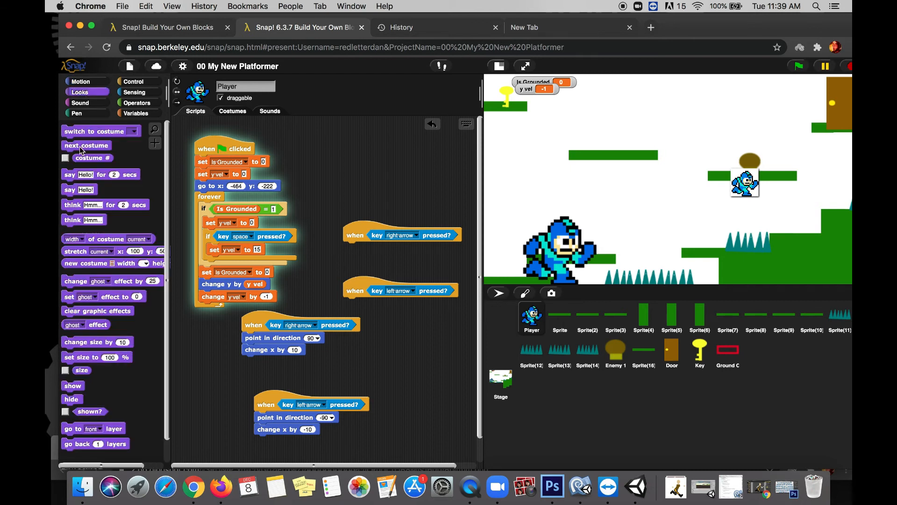
pyautogui.moveTo(86, 146); pyautogui.dragTo(355, 250)
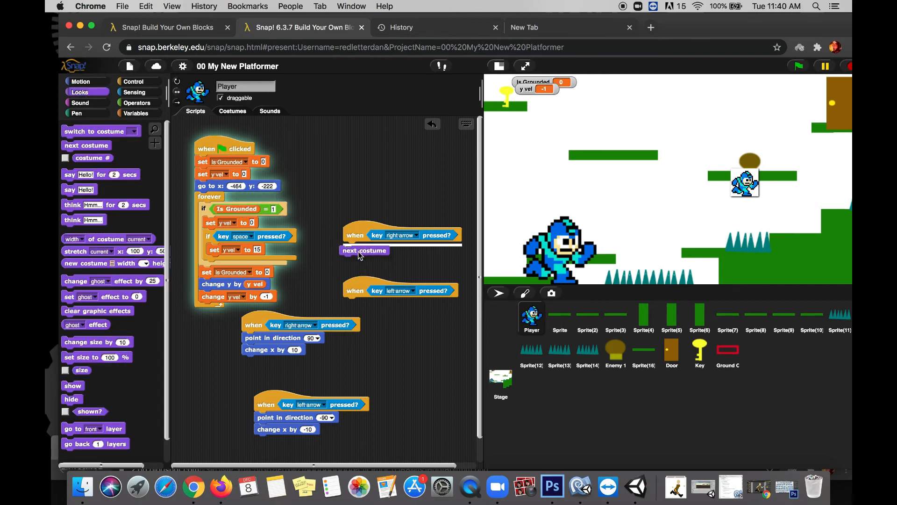
pyautogui.moveTo(96, 149); pyautogui.dragTo(354, 295)
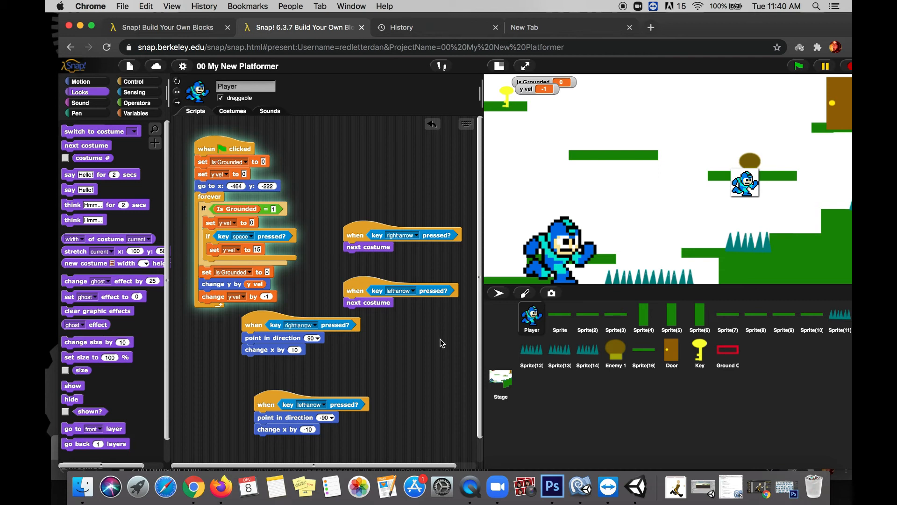
# Playtest the costume-switching walk animation by moving the Player left and right and jumping across the level.
pyautogui.press('Left')
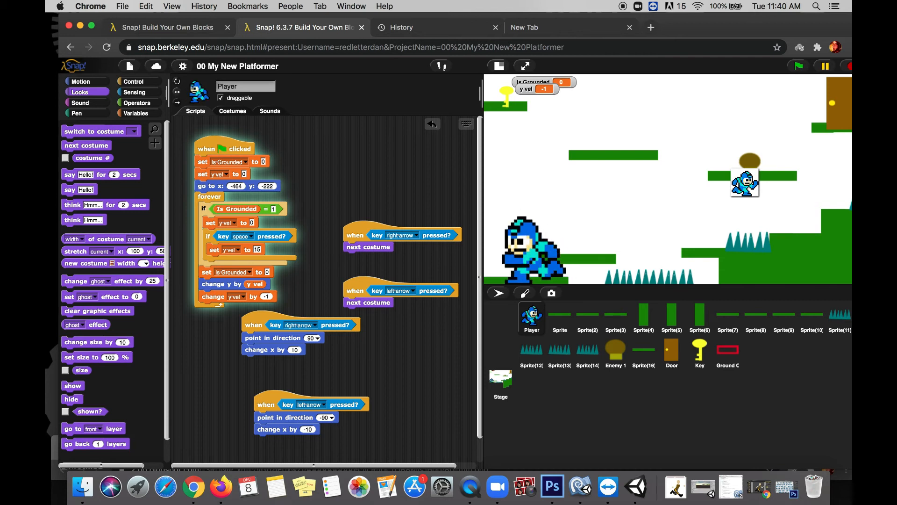
pyautogui.press('Right')
pyautogui.press('space')
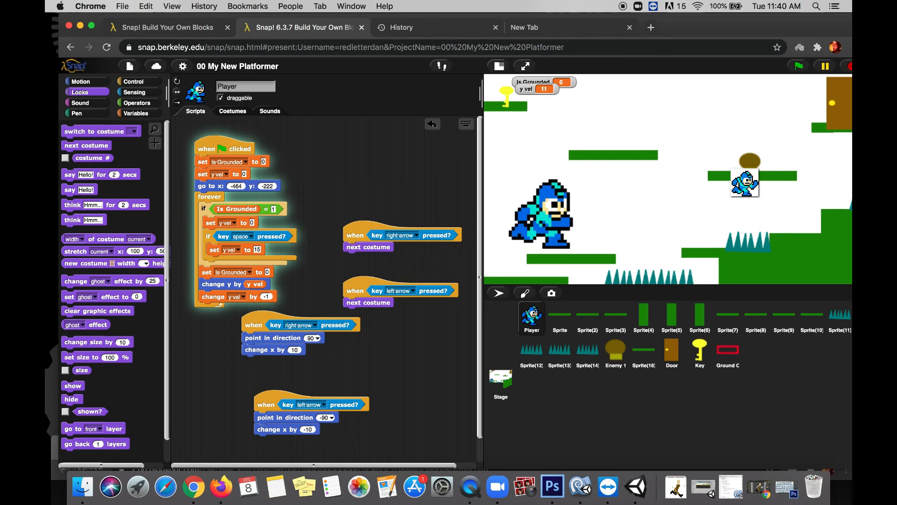
pyautogui.press('Right')
pyautogui.press('space')
pyautogui.press('Right')
pyautogui.press('space')
pyautogui.press('Right')
pyautogui.press('Left')
pyautogui.press('space')
pyautogui.press('space')
pyautogui.press('Left')
pyautogui.press('Left')
pyautogui.press('space')
pyautogui.press('Right')
pyautogui.press('space')
pyautogui.press('Right')
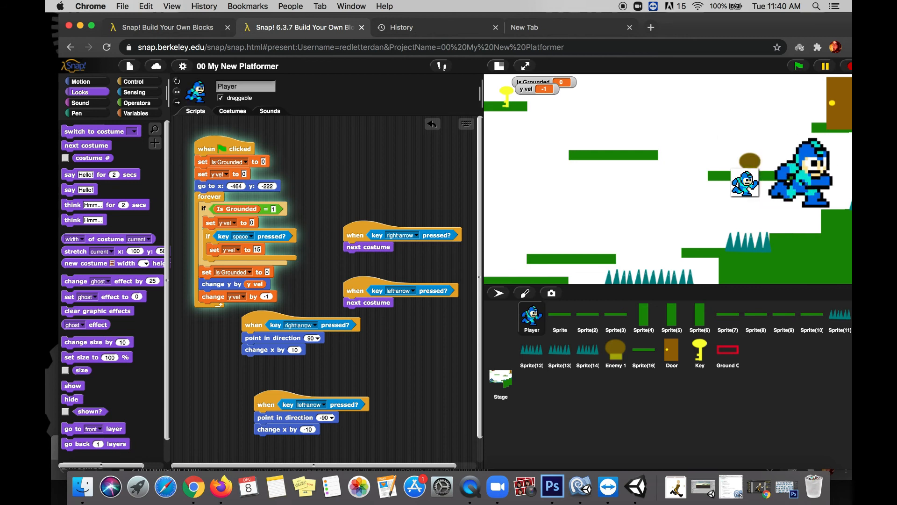
pyautogui.press('Left')
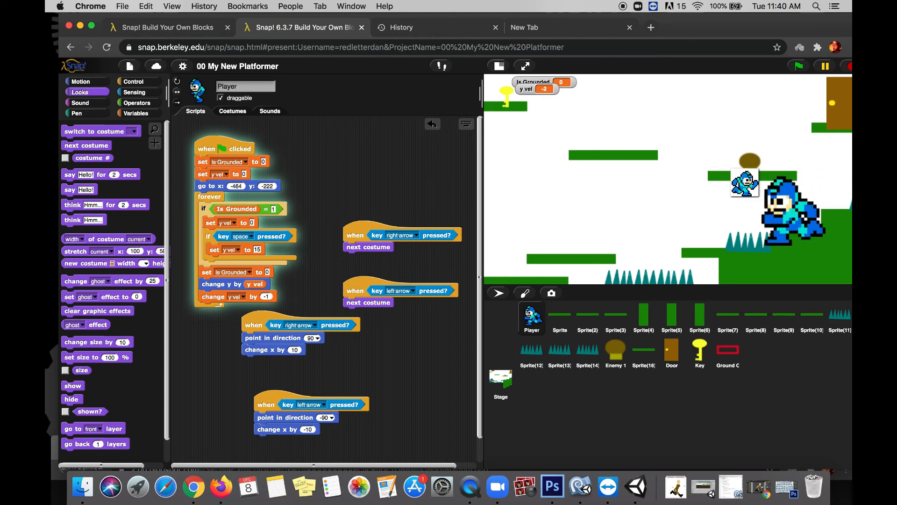
pyautogui.press('Right')
pyautogui.press('Left')
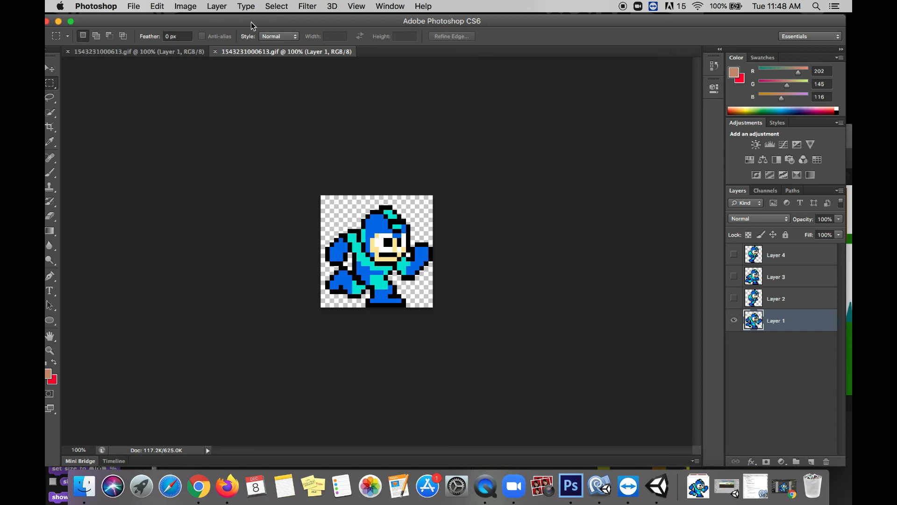
# In Photoshop, resize the Mega Man frame image to 80 by 80 pixels with proportions constrained.
pyautogui.click(193, 8)
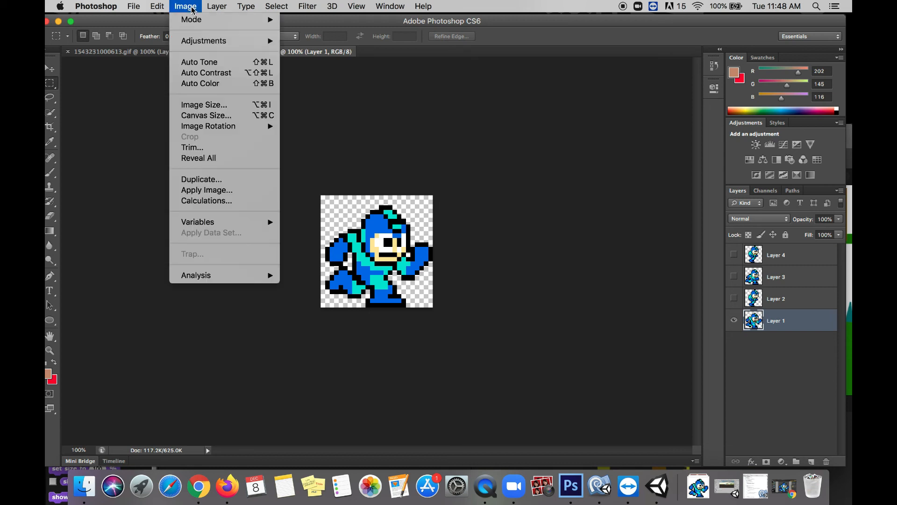
pyautogui.moveTo(229, 126)
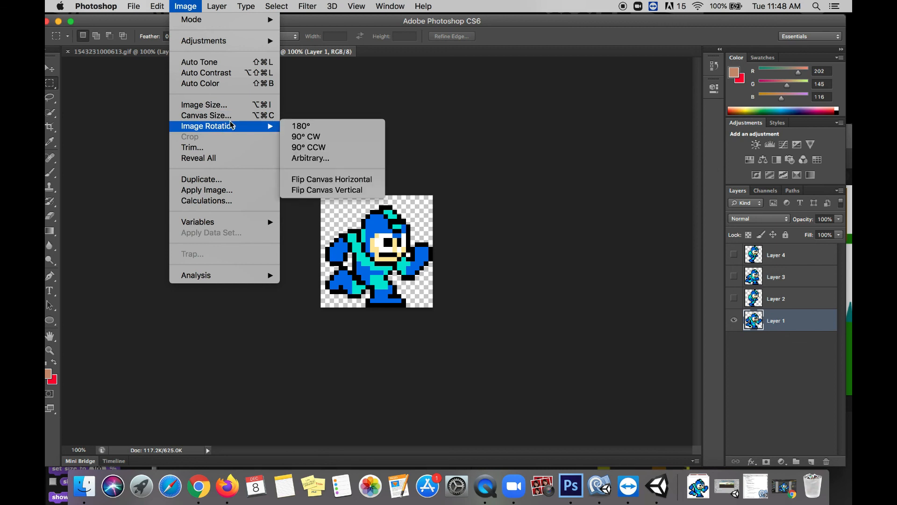
pyautogui.click(231, 106)
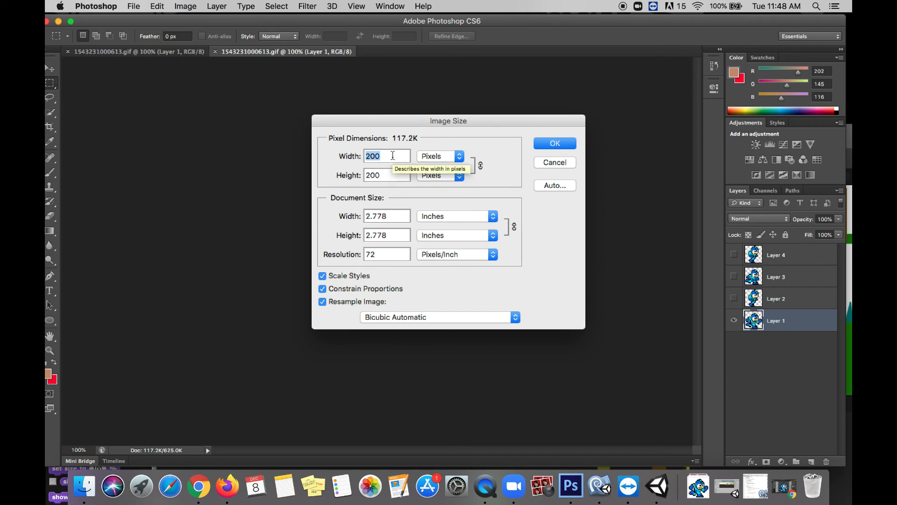
pyautogui.write('80')
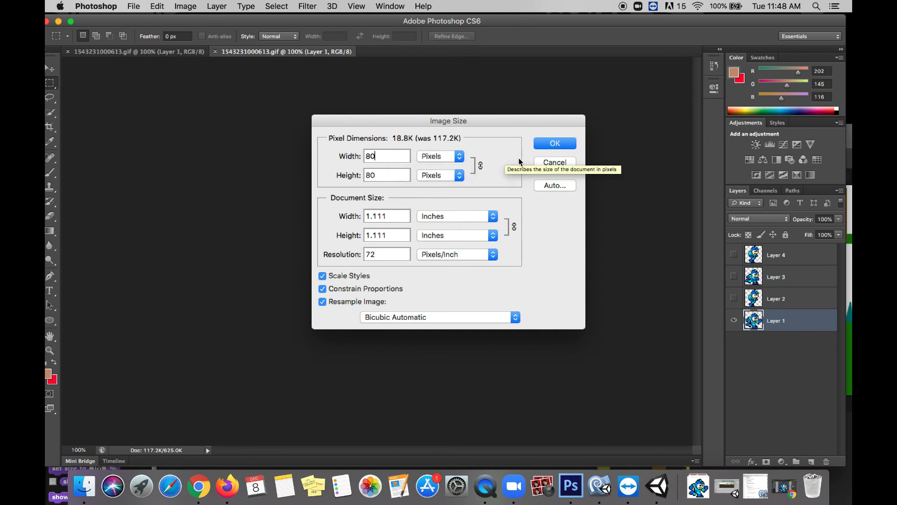
pyautogui.click(555, 144)
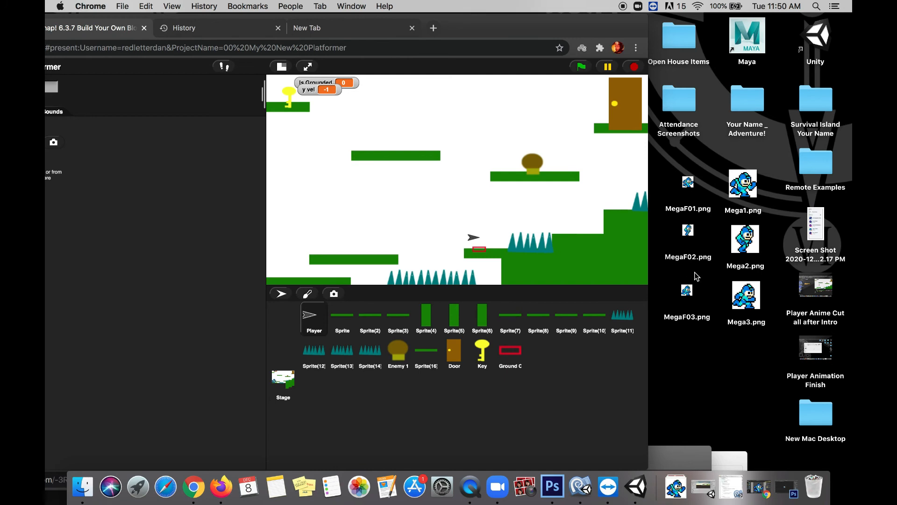
# Import MegaF01.png, MegaF02.png and MegaF03.png from the desktop as Player costumes in Snap! and move the browser window back into view.
pyautogui.moveTo(681, 162); pyautogui.dragTo(695, 355)
pyautogui.moveTo(691, 184); pyautogui.dragTo(173, 239)
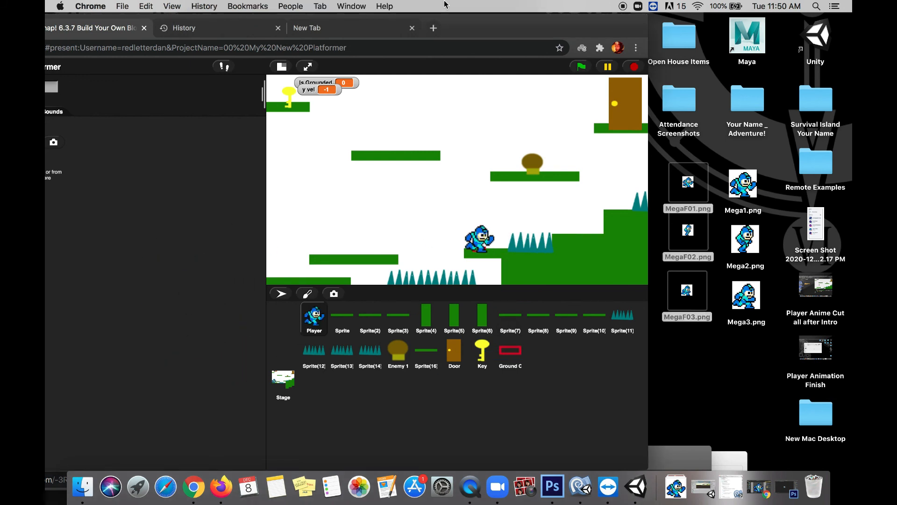
pyautogui.moveTo(460, 24); pyautogui.dragTo(663, 22)
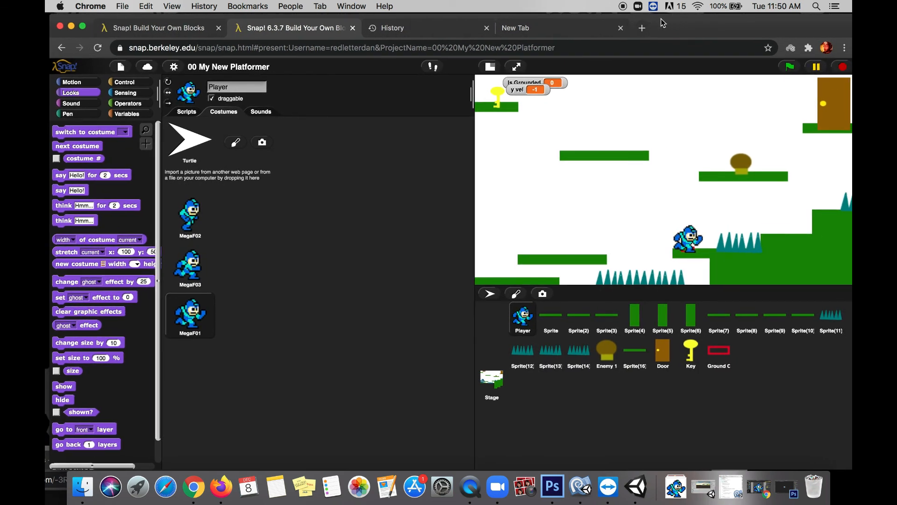
# Stop the running platformer project and restart it with the smaller Player costumes.
pyautogui.click(842, 68)
pyautogui.click(796, 69)
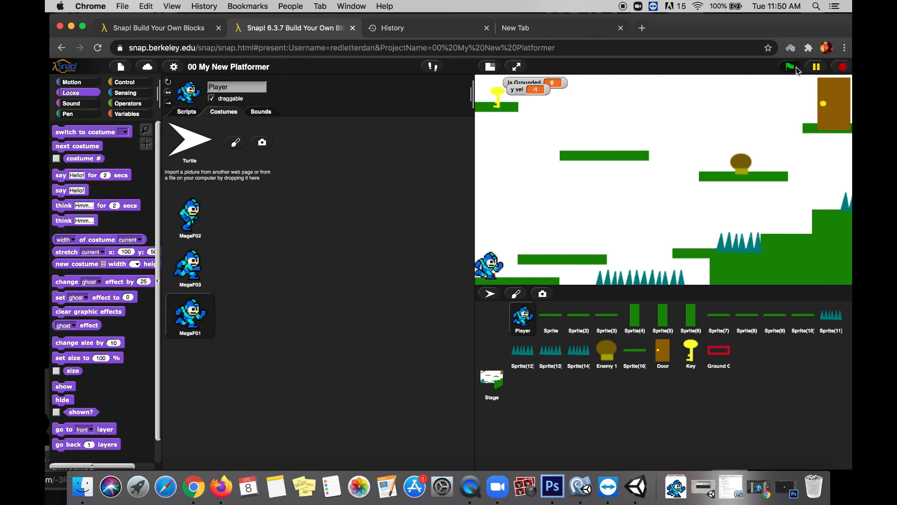
# Playtest the smaller Player costumes by walking and jumping from the starting platform over the spikes to the stepped green ground.
pyautogui.press('Right')
pyautogui.press('Up')
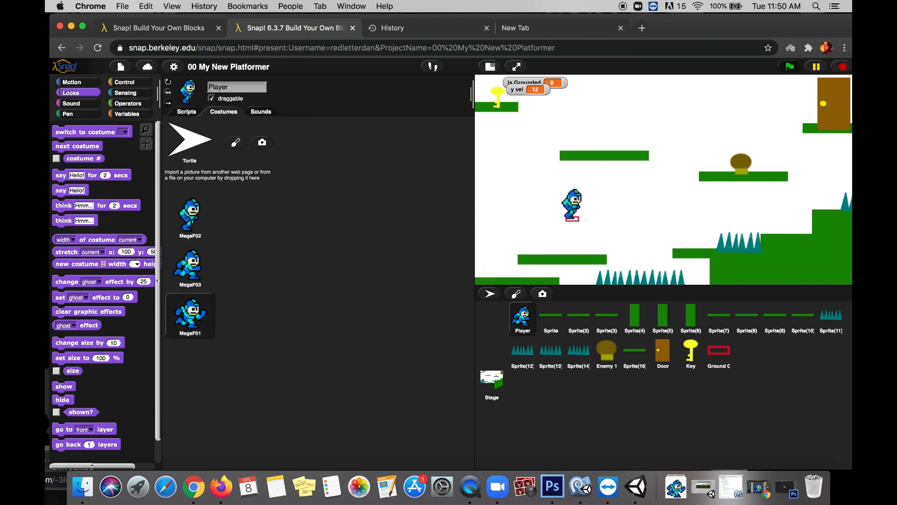
pyautogui.press('Left')
pyautogui.press('Up')
pyautogui.press('Right')
pyautogui.press('Right')
pyautogui.press('Up')
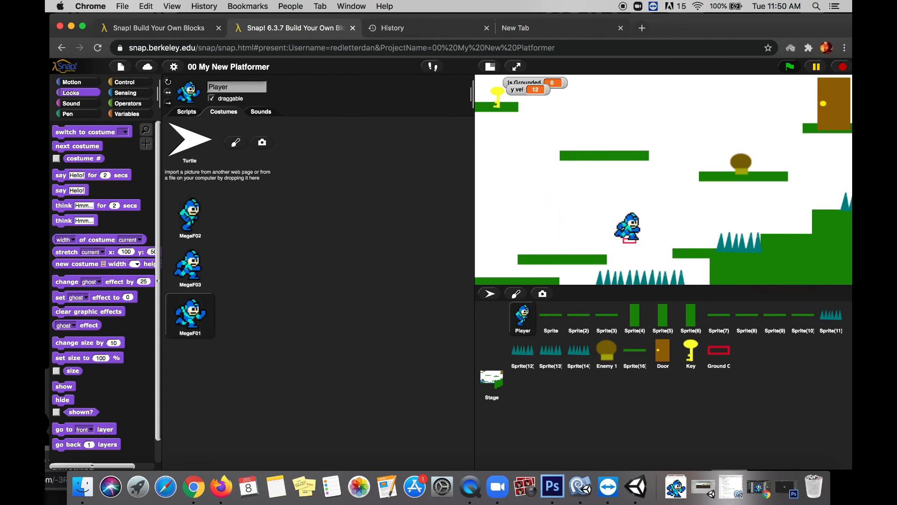
pyautogui.press('Left')
pyautogui.press('Right')
pyautogui.press('Up')
pyautogui.press('Right')
pyautogui.press('Up')
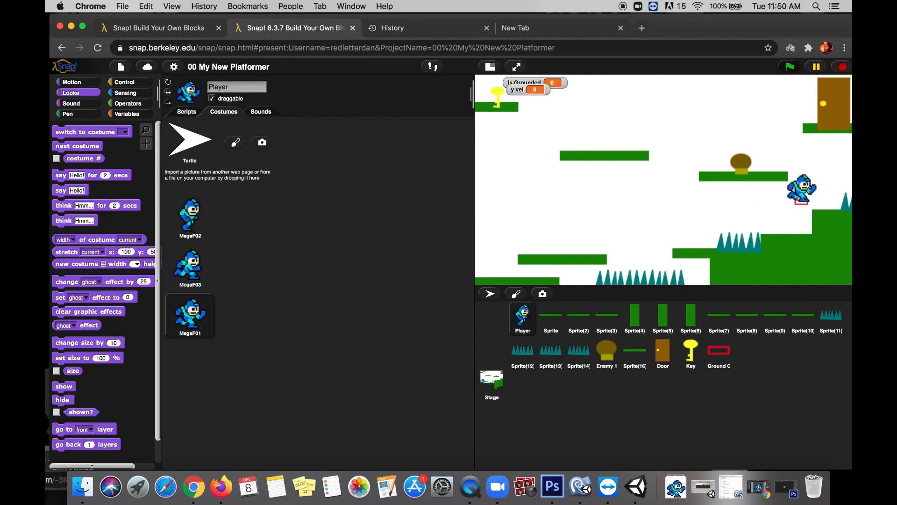
pyautogui.press('Left')
pyautogui.press('space')
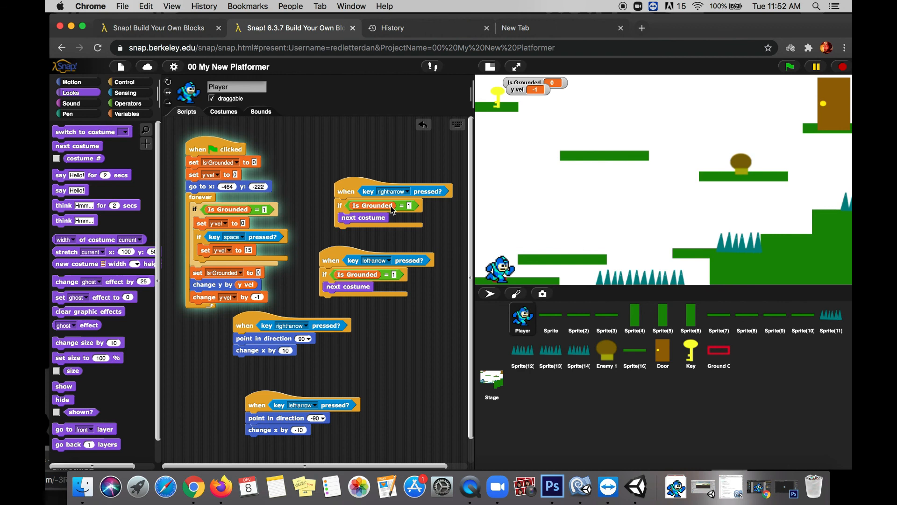
# Test the grounded-only costume switching by walking the Player back and forth, then jumping across the platforms to the highest green step.
pyautogui.press('Left')
pyautogui.press('Right')
pyautogui.press('Left')
pyautogui.press('Right')
pyautogui.press('space')
pyautogui.press('Left')
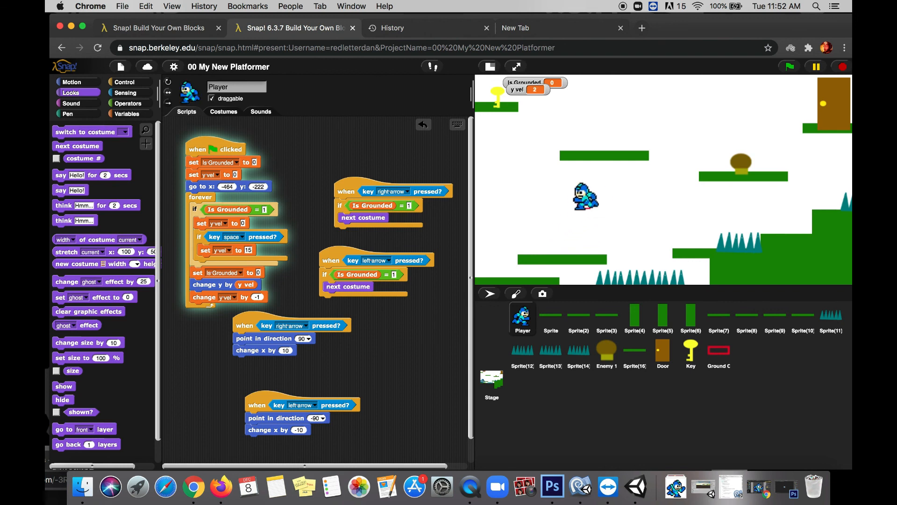
pyautogui.press('Right')
pyautogui.press('Right')
pyautogui.press('space')
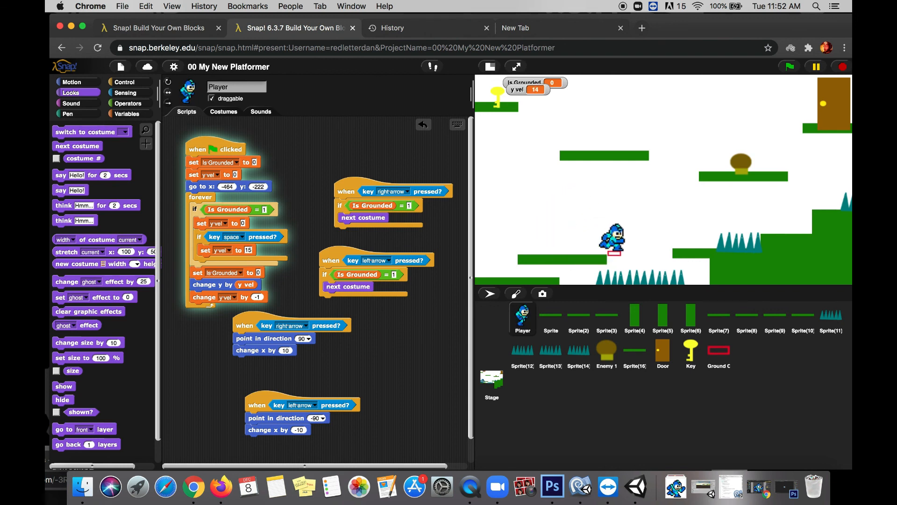
pyautogui.press('Right')
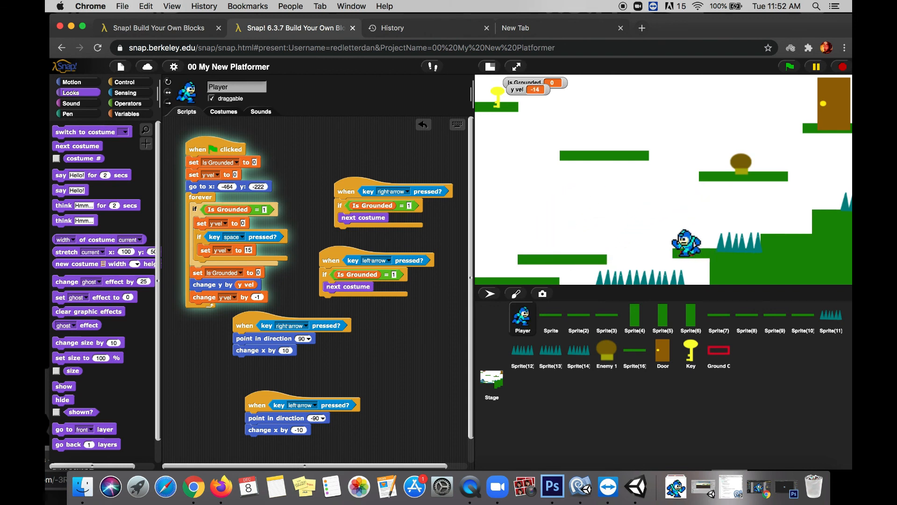
pyautogui.press('Right')
pyautogui.press('space')
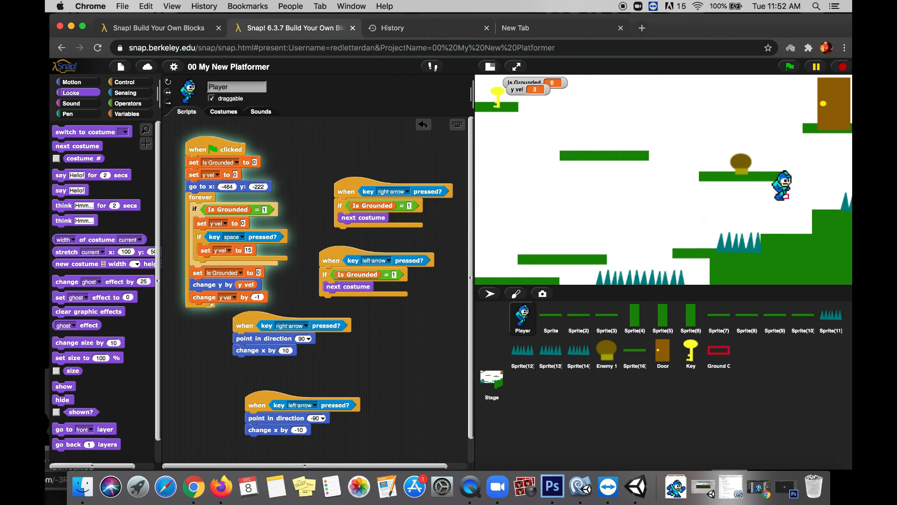
# Test the left-facing walk and jump animation by bringing the Player down from the highest green step to the low ledge before the spikes.
pyautogui.press('Left')
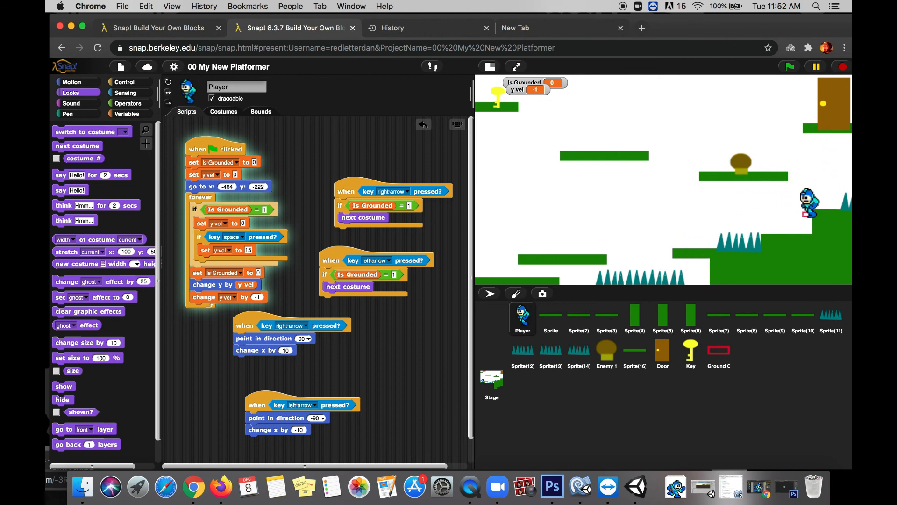
pyautogui.press('space')
pyautogui.press('Left')
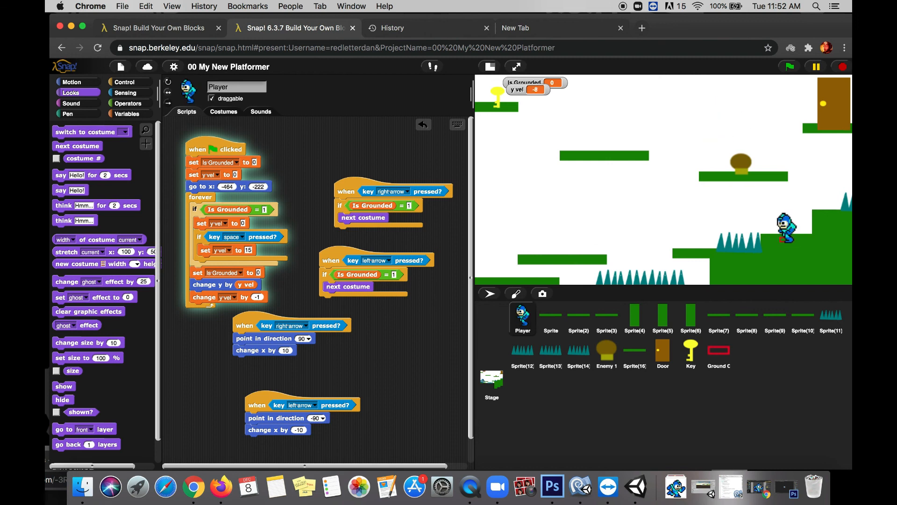
pyautogui.press('Right')
pyautogui.press('Left')
pyautogui.press('space')
pyautogui.press('Left')
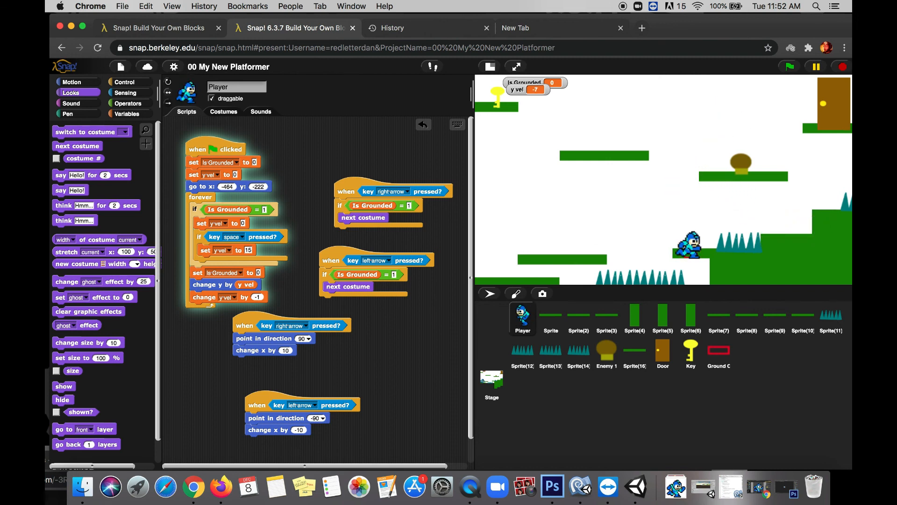
pyautogui.press('space')
pyautogui.press('Left')
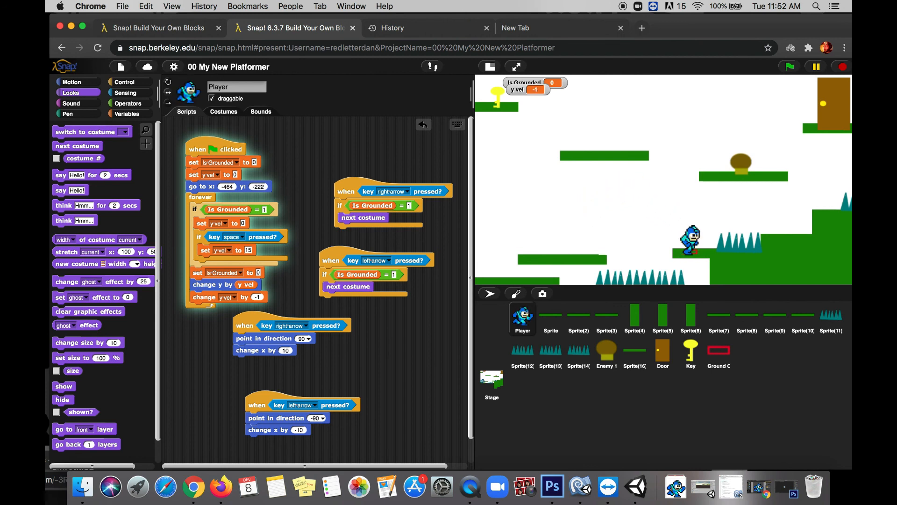
# Continue the playtest from the low ledge, alternating walk directions and jumps to get the Player onto the enemy's platform.
pyautogui.press('Right')
pyautogui.press('Left')
pyautogui.press('space')
pyautogui.press('Left')
pyautogui.press('Right')
pyautogui.press('space')
pyautogui.press('Right')
pyautogui.press('Left')
pyautogui.press('Right')
pyautogui.press('space')
pyautogui.press('Right')
pyautogui.press('Left')
pyautogui.press('space')
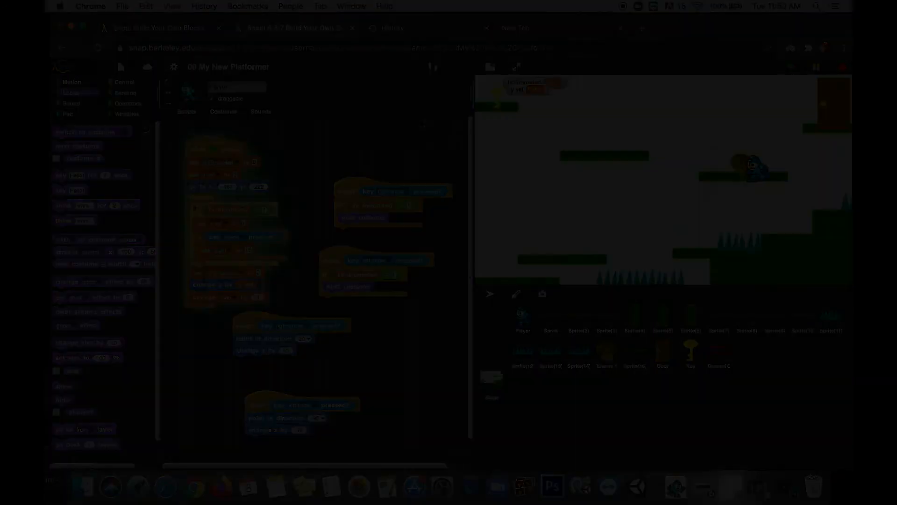